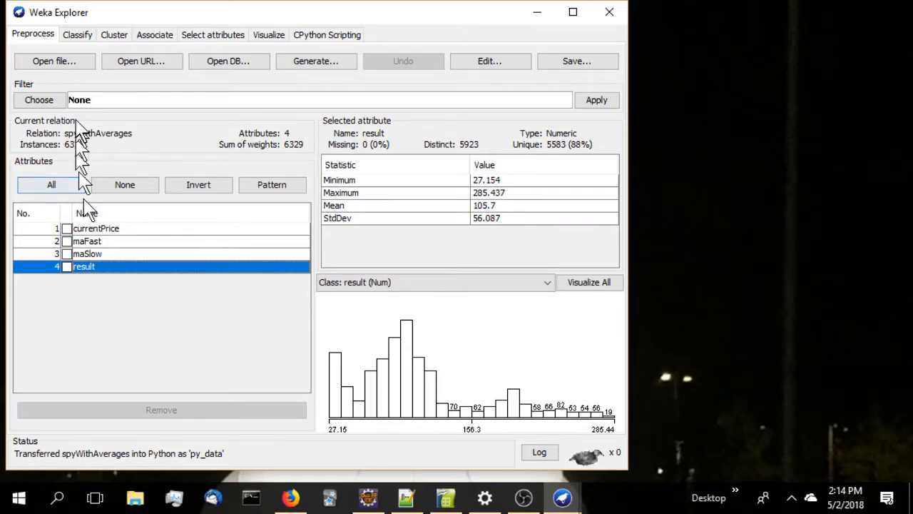
- Examine the Bayes classifiers and their descriptions, including the AveragedNDependenceEstimators group, to see which ones are available for this dataset
{"action": "left_click", "coordinate": [70, 38]}
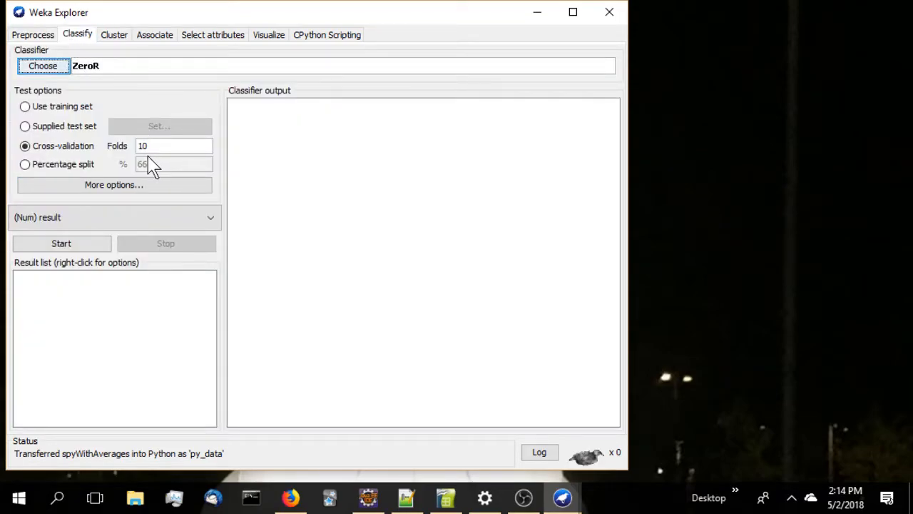
{"action": "left_click", "coordinate": [54, 68]}
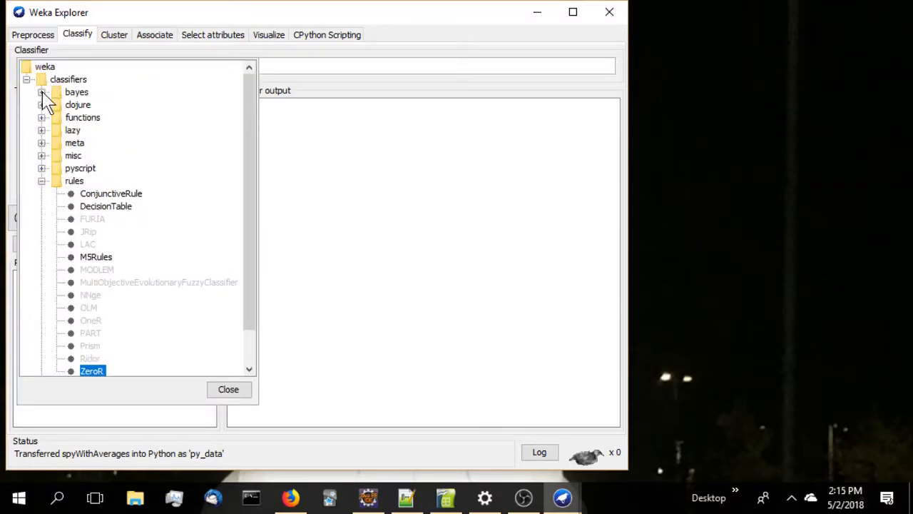
{"action": "left_click", "coordinate": [41, 92]}
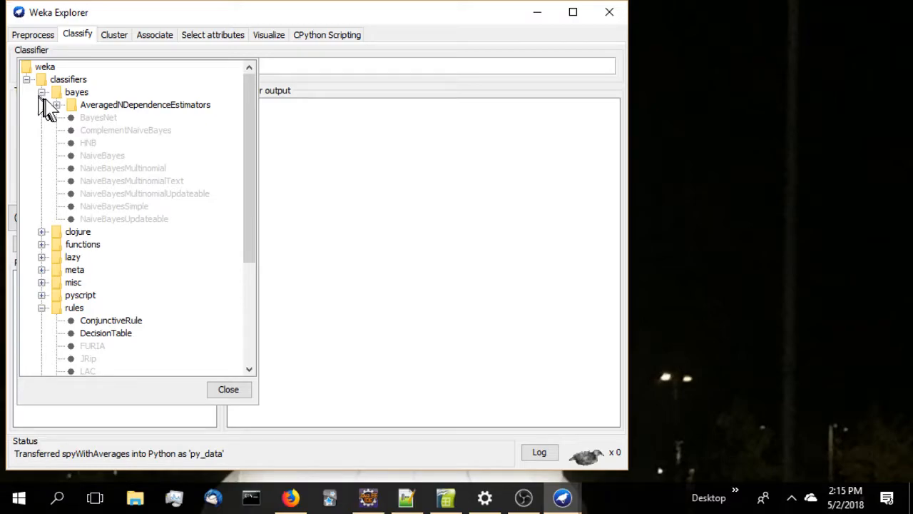
{"action": "left_click", "coordinate": [56, 105]}
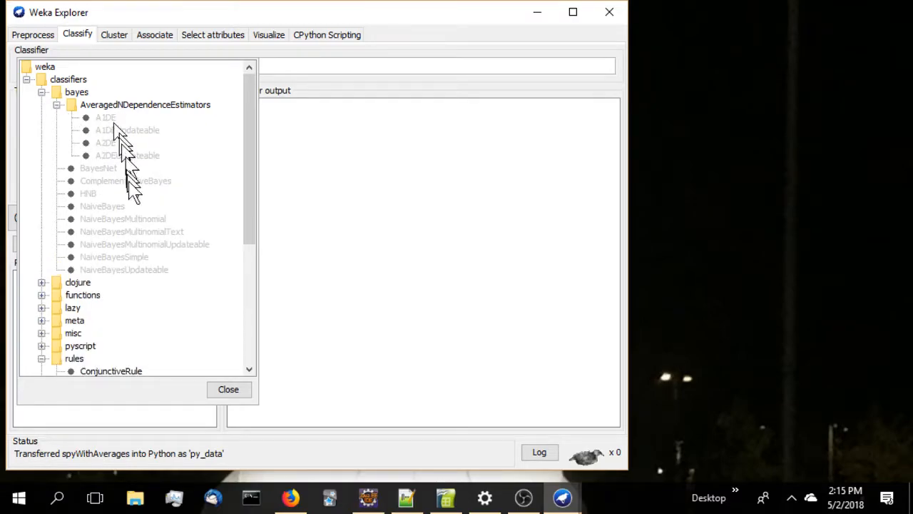
{"action": "mouse_move", "coordinate": [129, 245]}
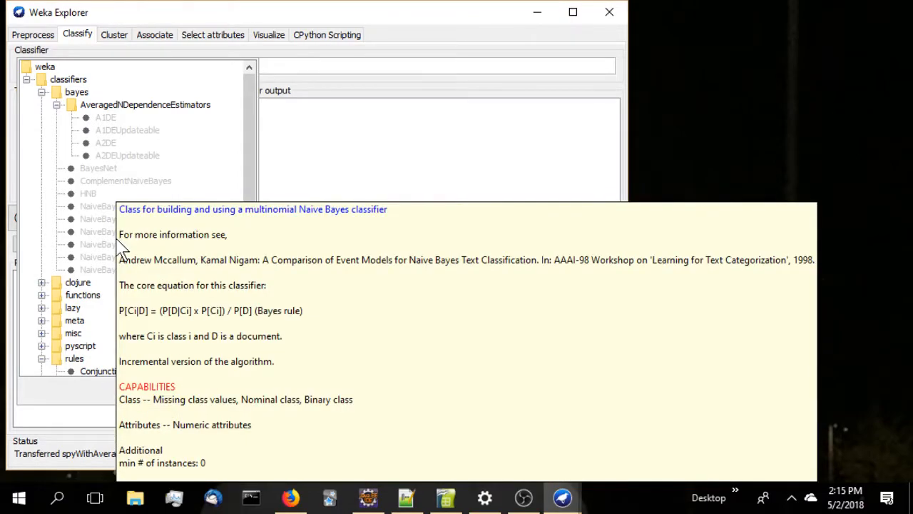
{"action": "mouse_move", "coordinate": [91, 211]}
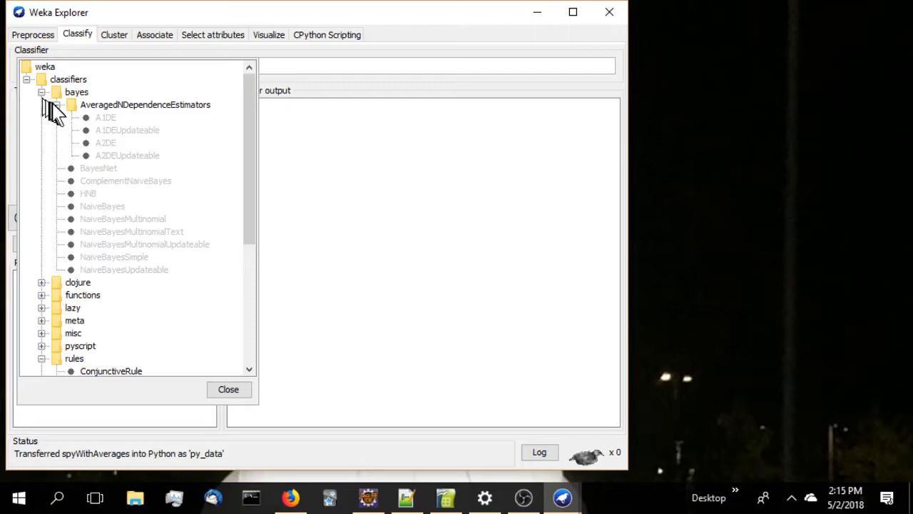
{"action": "left_click", "coordinate": [57, 106]}
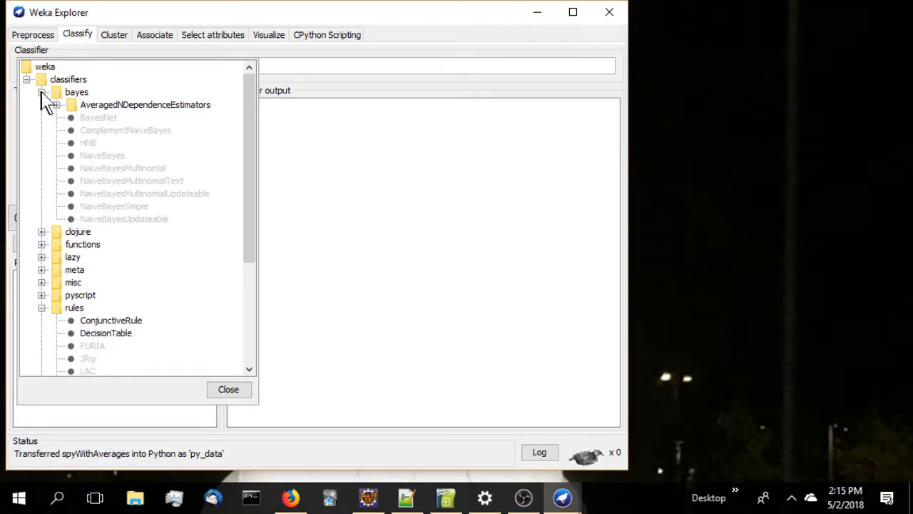
{"action": "left_click", "coordinate": [42, 92]}
- Choose ClojureClassifier and run it on the numeric result attribute with 10-fold cross-validation
{"action": "left_click", "coordinate": [41, 105]}
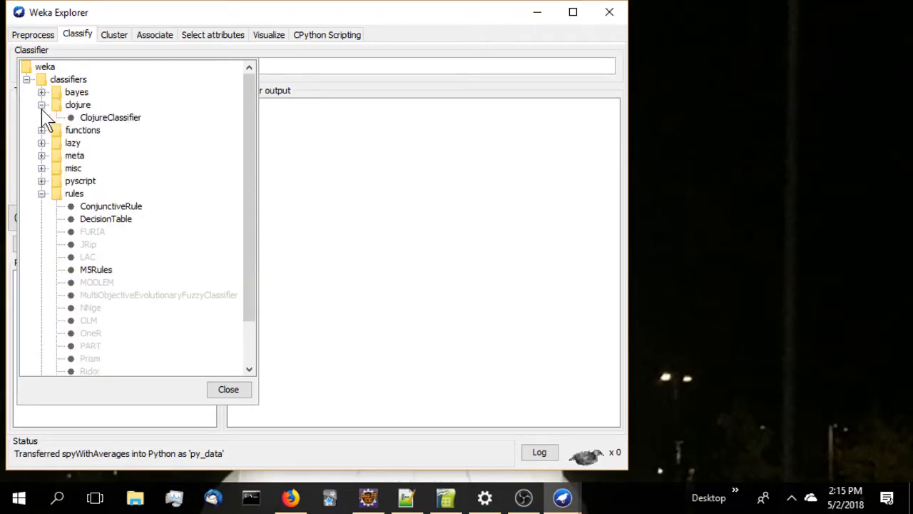
{"action": "left_click", "coordinate": [91, 118]}
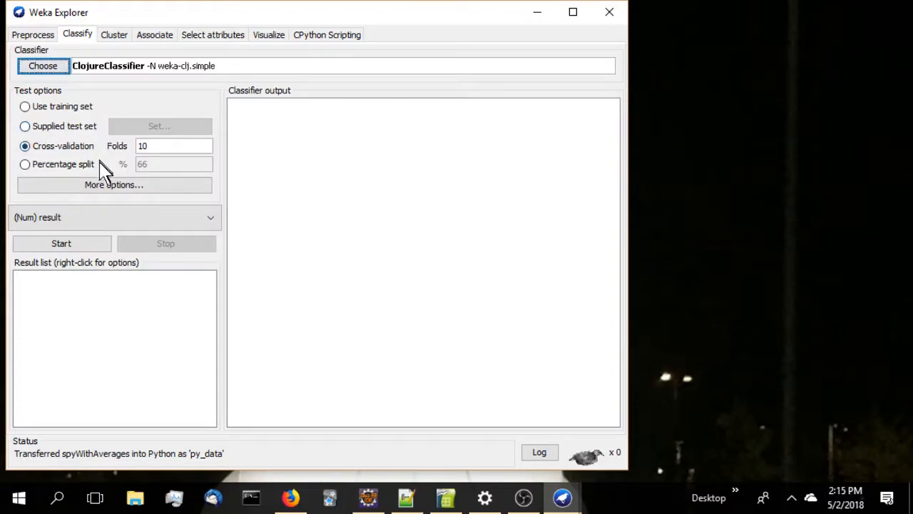
{"action": "left_click", "coordinate": [62, 244]}
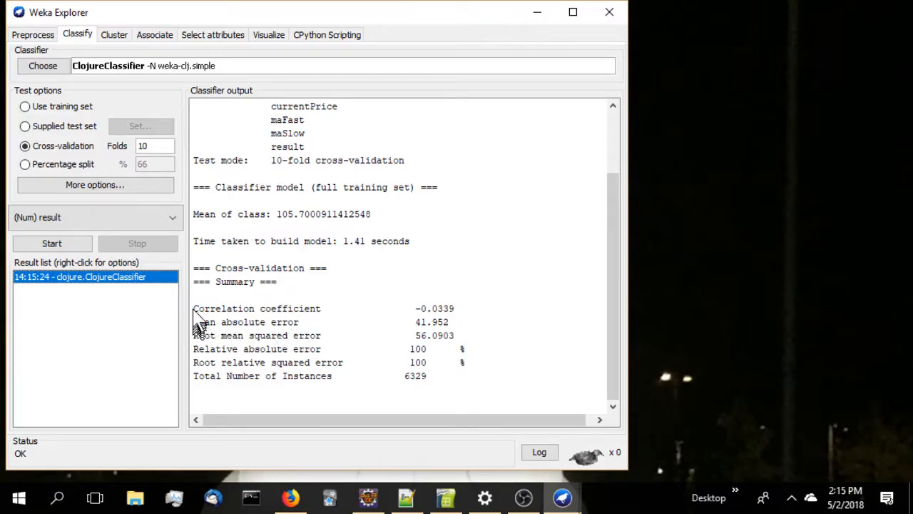
- Highlight the correlation coefficient and mean absolute error lines in the ClojureClassifier summary
{"action": "left_click_drag", "start_coordinate": [193, 314], "coordinate": [456, 313]}
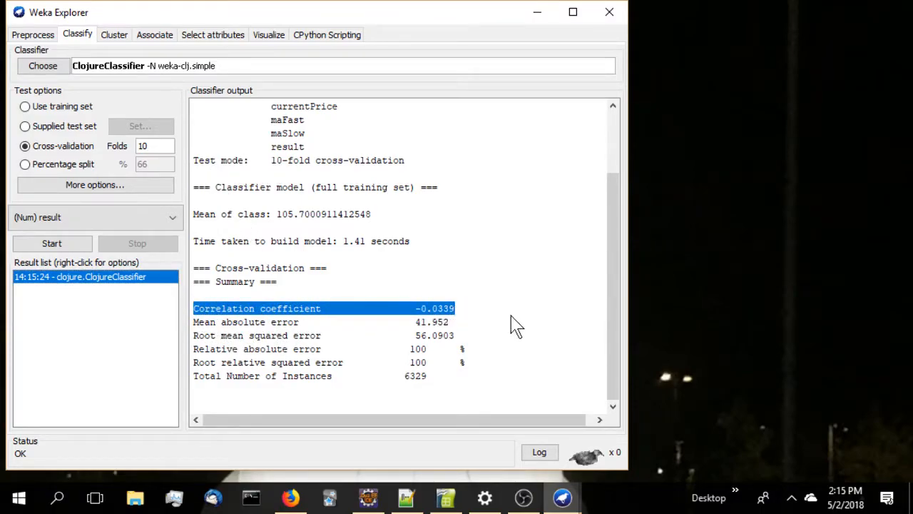
{"action": "left_click_drag", "start_coordinate": [194, 325], "coordinate": [451, 328]}
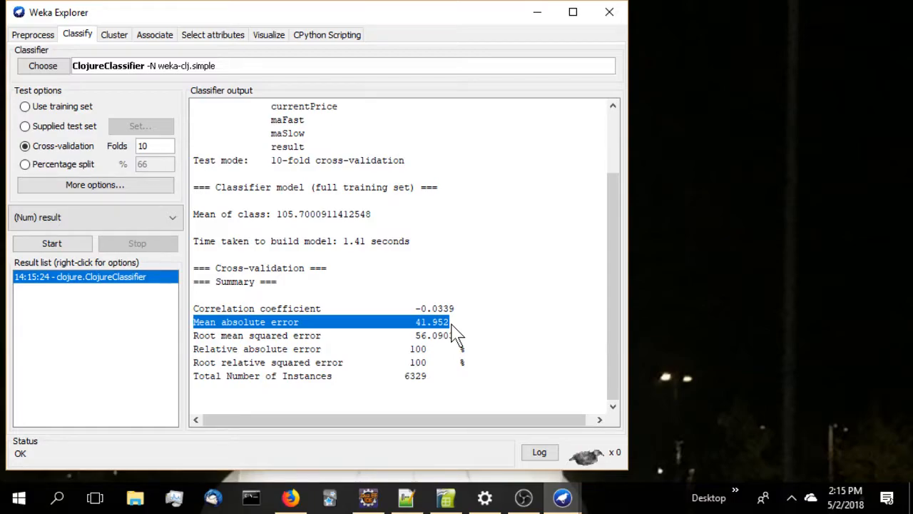
{"action": "left_click_drag", "start_coordinate": [200, 317], "coordinate": [454, 311]}
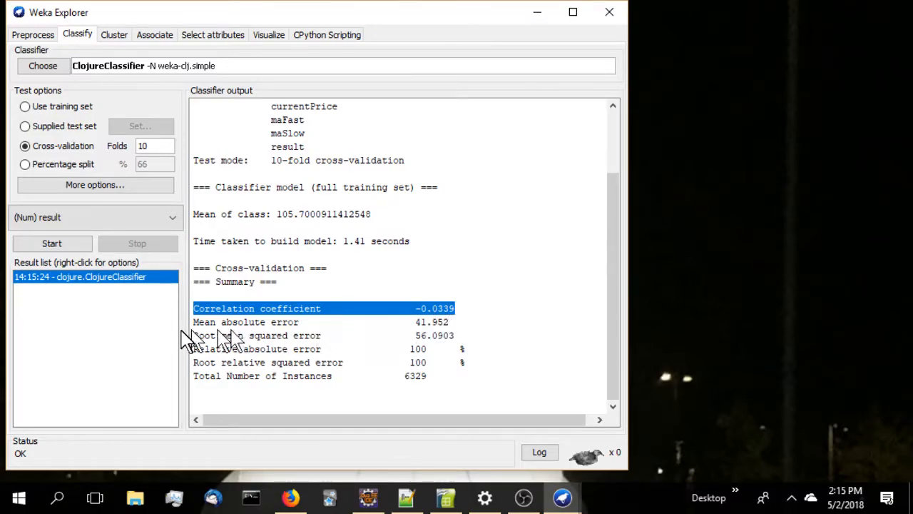
{"action": "left_click_drag", "start_coordinate": [194, 324], "coordinate": [460, 330]}
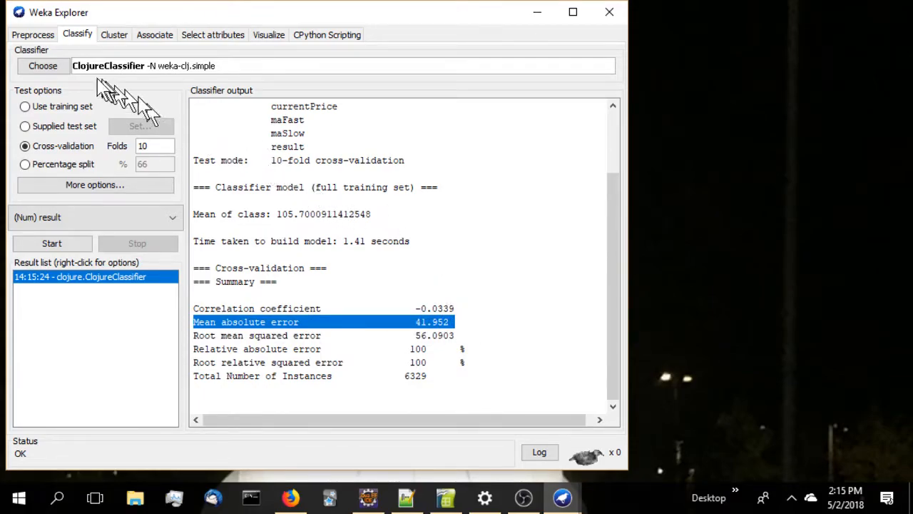
- Select Dl4jMlpClassifier from the functions group as the classifier
{"action": "left_click", "coordinate": [47, 68]}
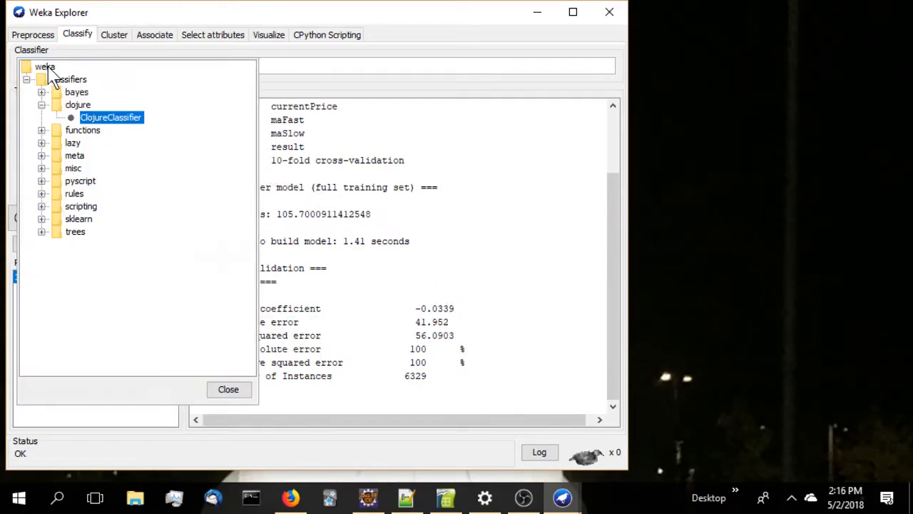
{"action": "left_click", "coordinate": [41, 130]}
{"action": "left_click", "coordinate": [111, 143]}
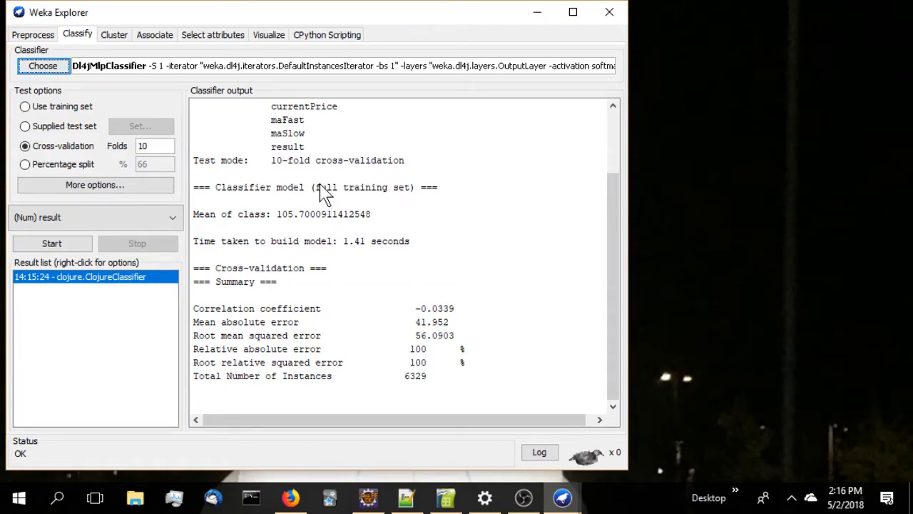
- Review the Dl4jMlpClassifier properties, its option descriptions and its capabilities, and close the editor without changing any settings
{"action": "right_click", "coordinate": [137, 77]}
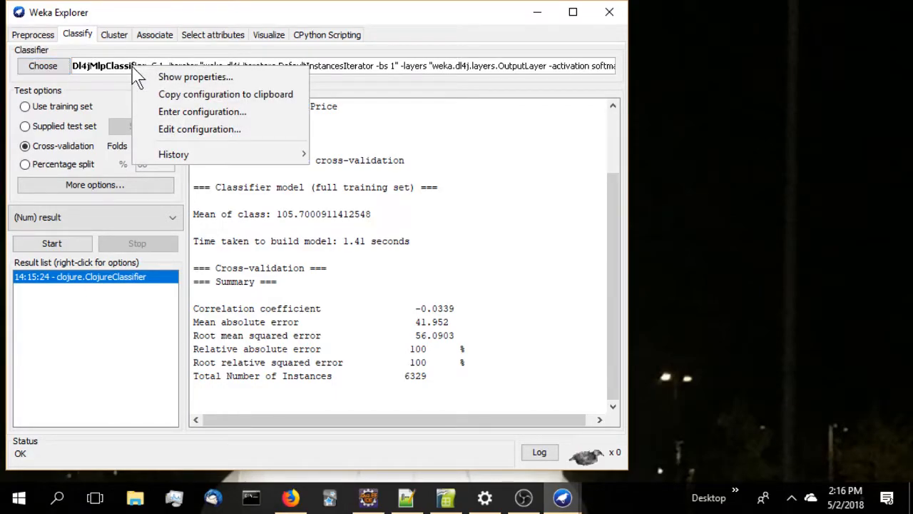
{"action": "left_click", "coordinate": [146, 77]}
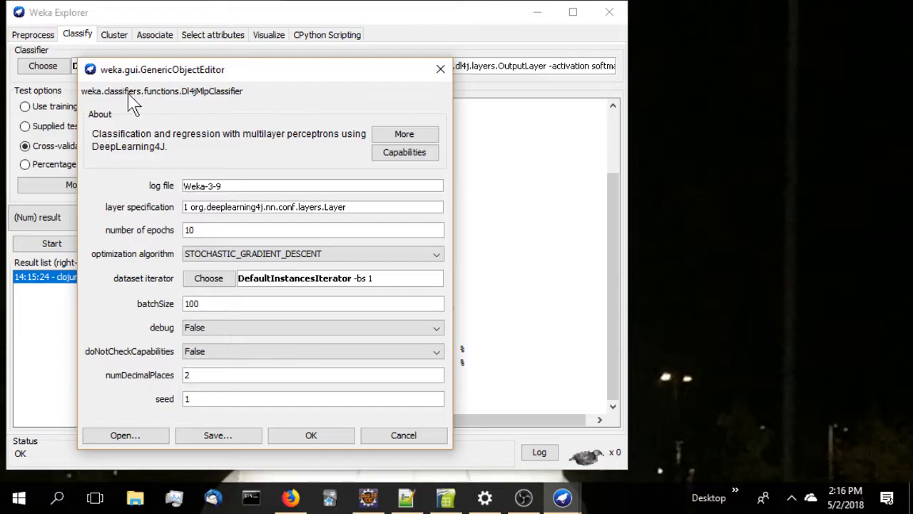
{"action": "left_click", "coordinate": [384, 137]}
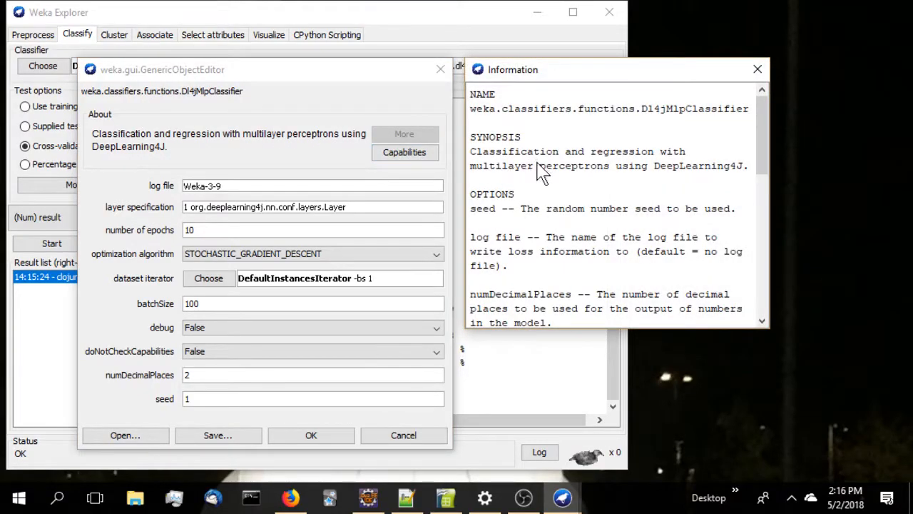
{"action": "scroll", "coordinate": [547, 179], "scroll_direction": "down", "scroll_amount": 10}
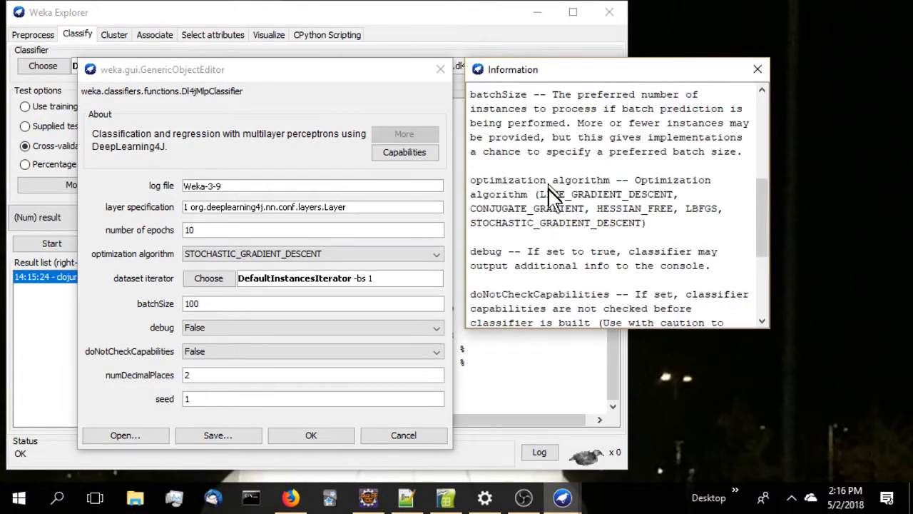
{"action": "left_click", "coordinate": [758, 69]}
{"action": "left_click", "coordinate": [417, 153]}
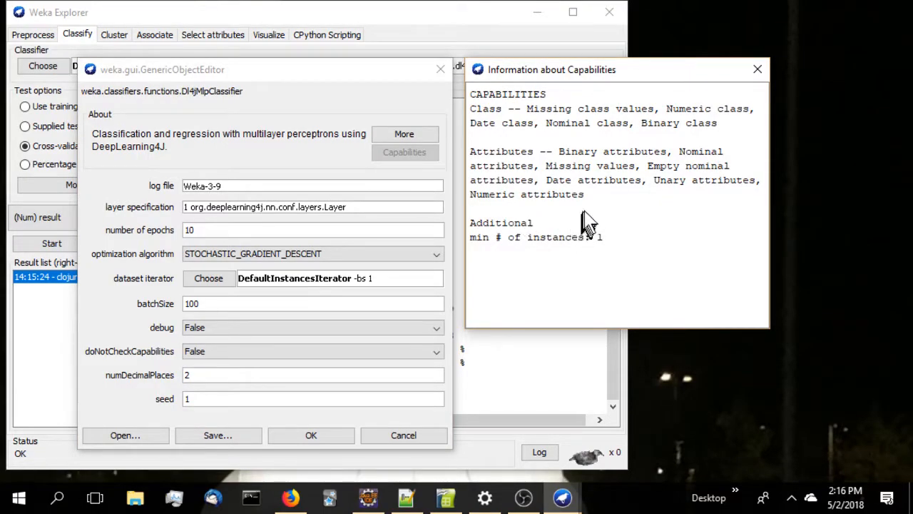
{"action": "left_click", "coordinate": [758, 70]}
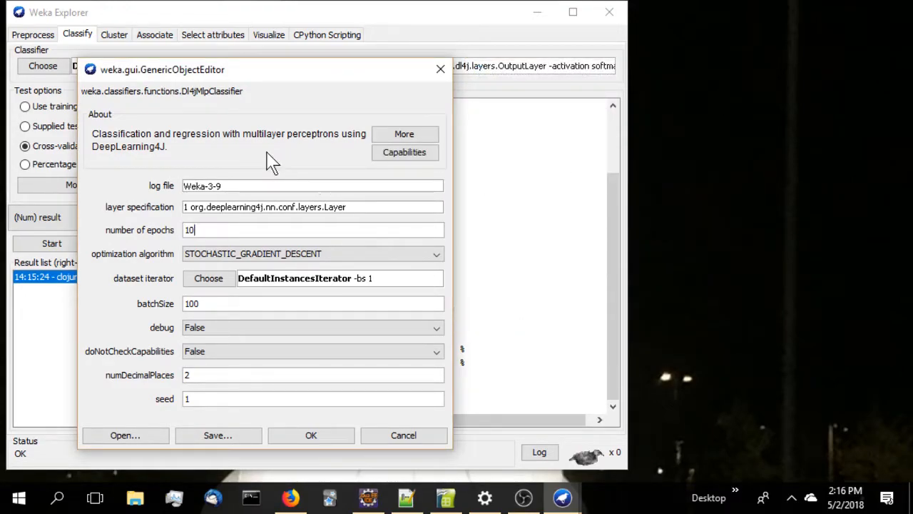
{"action": "left_click", "coordinate": [441, 71]}
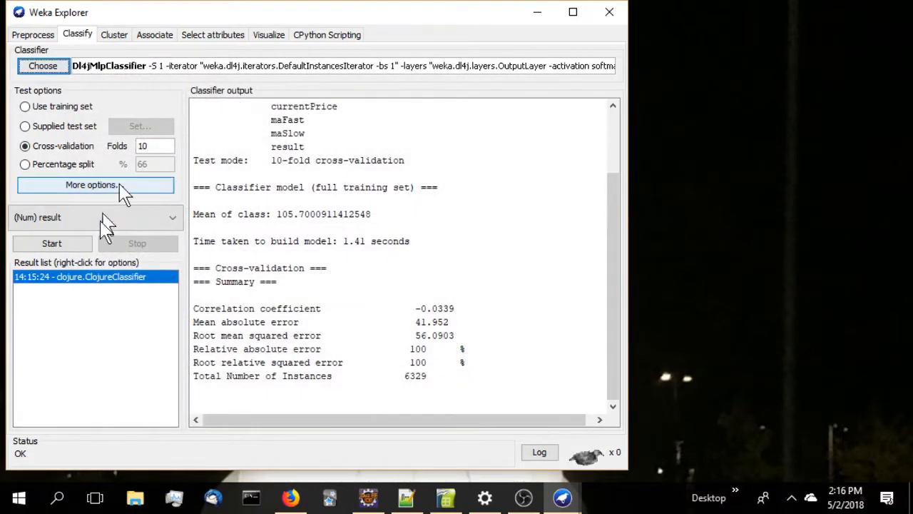
- Select GaussianProcesses from the functions group as the classifier
{"action": "left_click", "coordinate": [39, 66]}
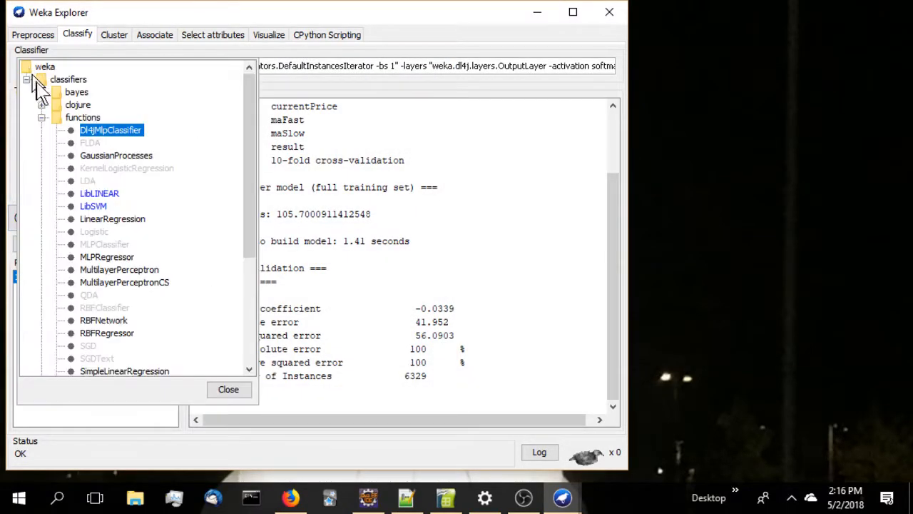
{"action": "left_click", "coordinate": [107, 155]}
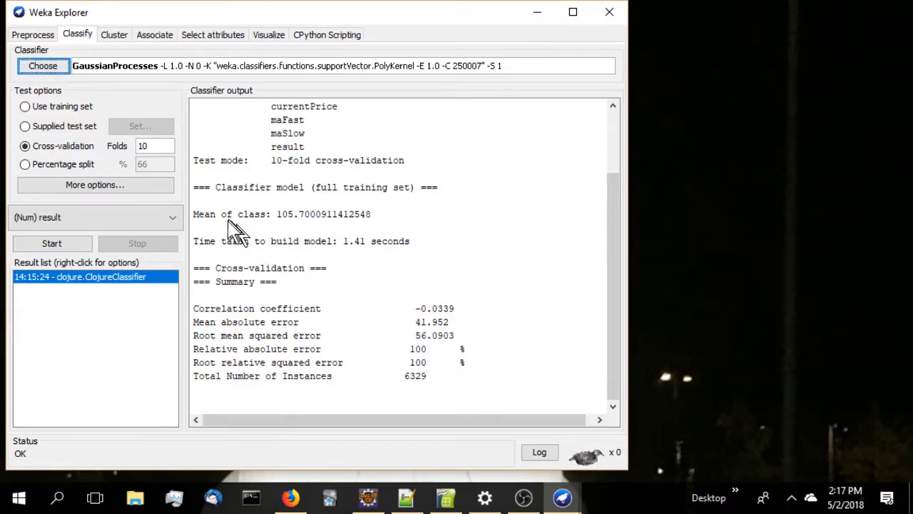
- Switch the classifier to LinearRegression and run it on the result attribute with 10-fold cross-validation
{"action": "left_click", "coordinate": [43, 66]}
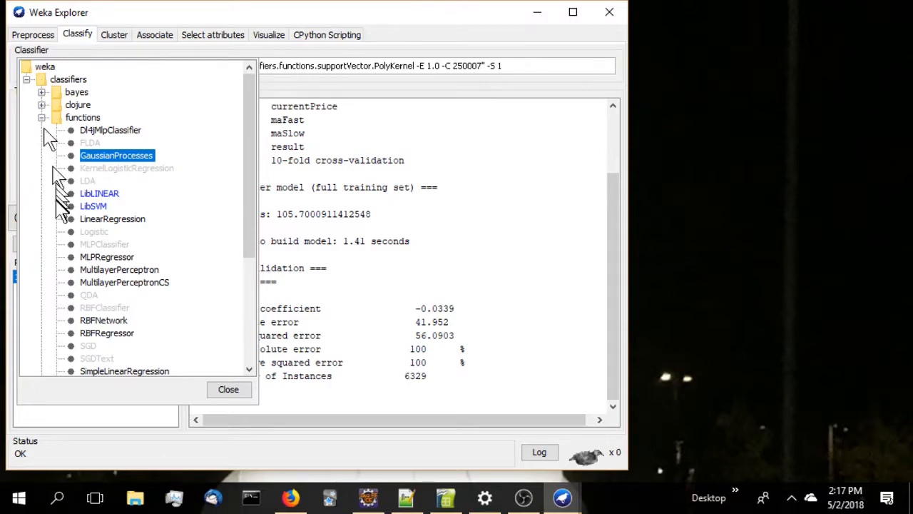
{"action": "left_click", "coordinate": [96, 218]}
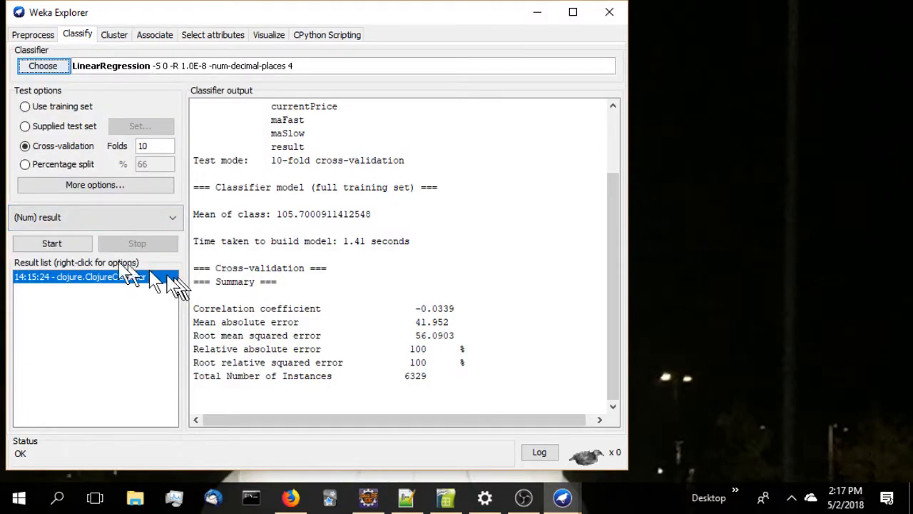
{"action": "left_click", "coordinate": [54, 243]}
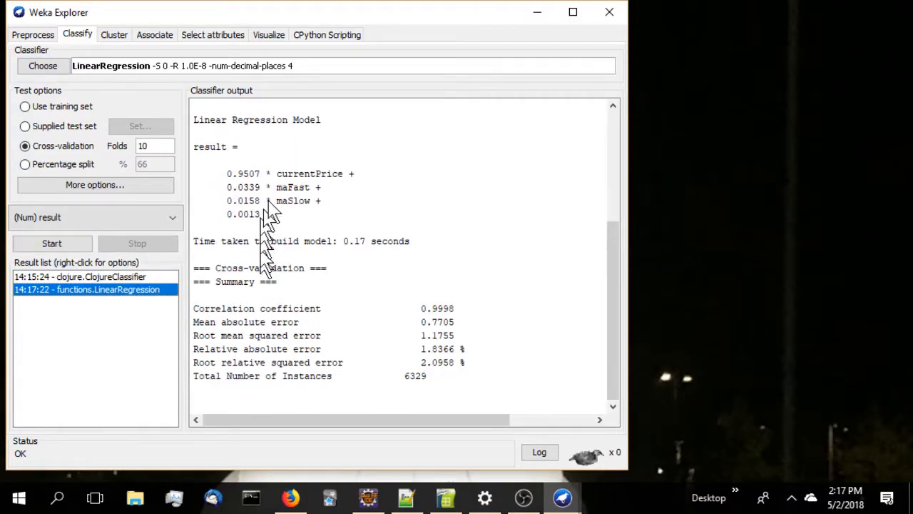
- Highlight the correlation coefficient, the mean absolute error and the regression equation for result in the LinearRegression output
{"action": "left_click_drag", "start_coordinate": [194, 309], "coordinate": [455, 319]}
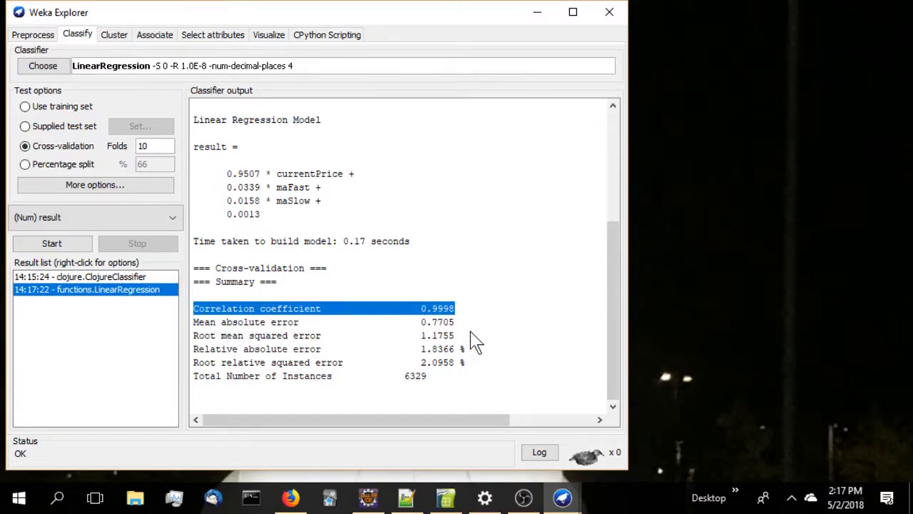
{"action": "left_click_drag", "start_coordinate": [195, 323], "coordinate": [457, 330]}
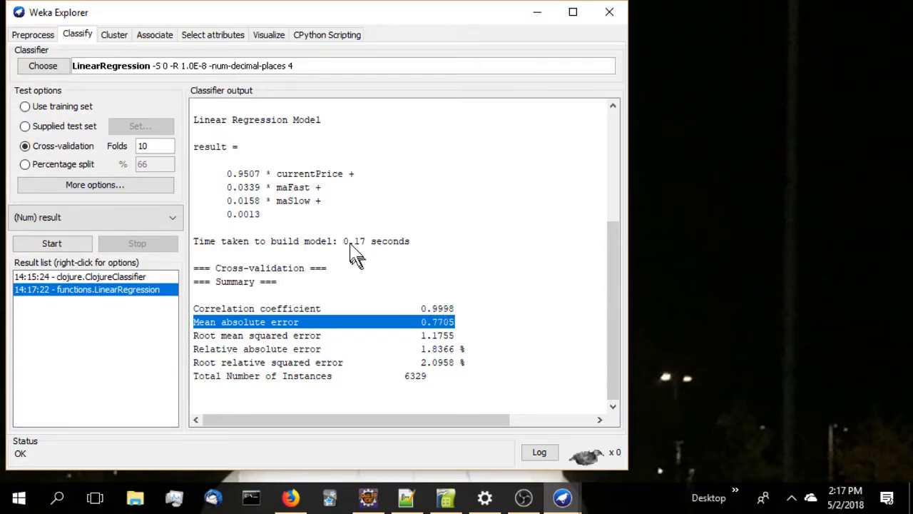
{"action": "left_click_drag", "start_coordinate": [192, 147], "coordinate": [260, 225]}
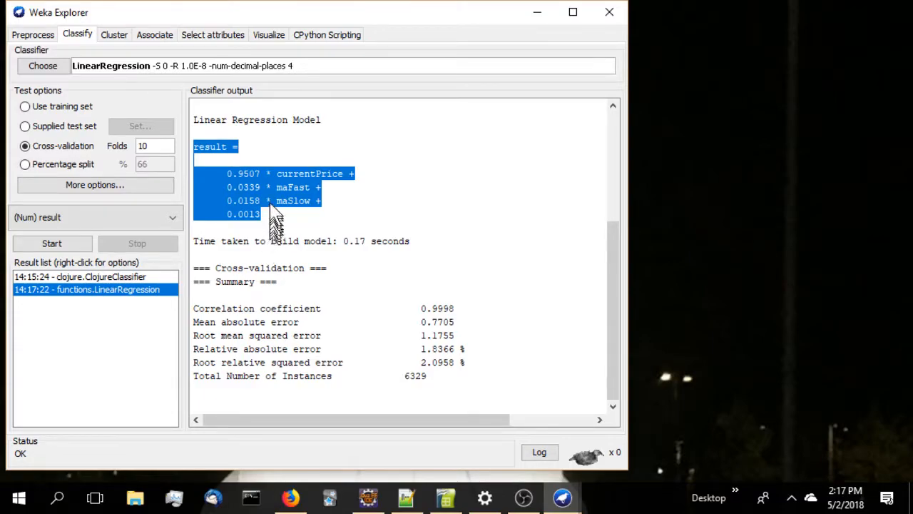
{"action": "left_click", "coordinate": [357, 187]}
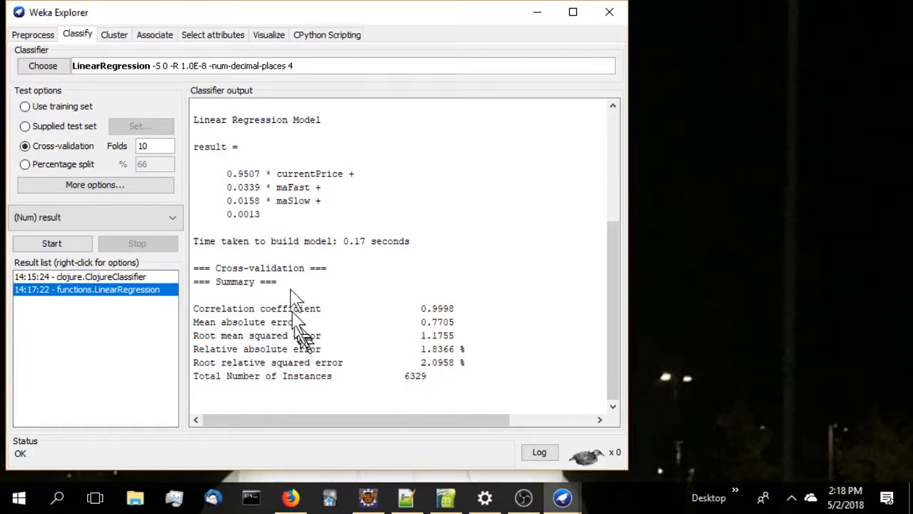
{"action": "left_click_drag", "start_coordinate": [226, 174], "coordinate": [269, 217]}
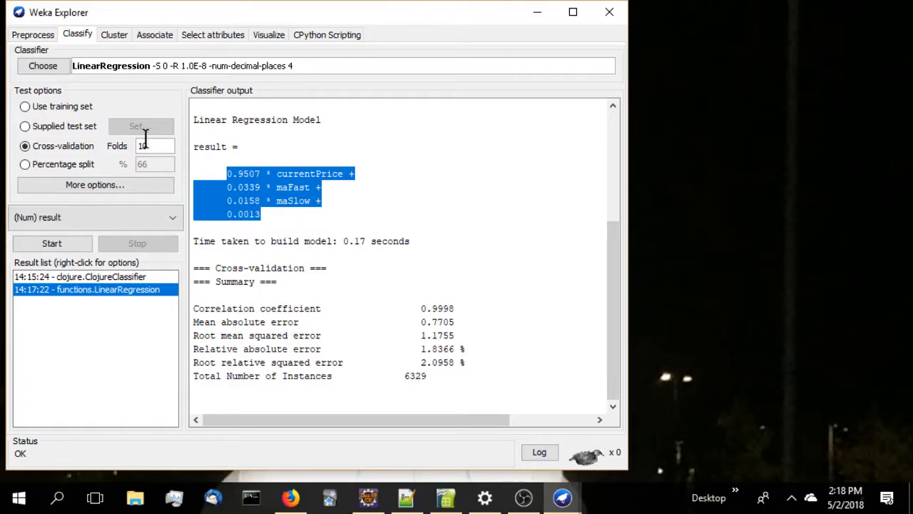
- Run MLPRegressor on the result attribute with 10-fold cross-validation and highlight its correlation coefficient and mean absolute error
{"action": "left_click", "coordinate": [34, 67]}
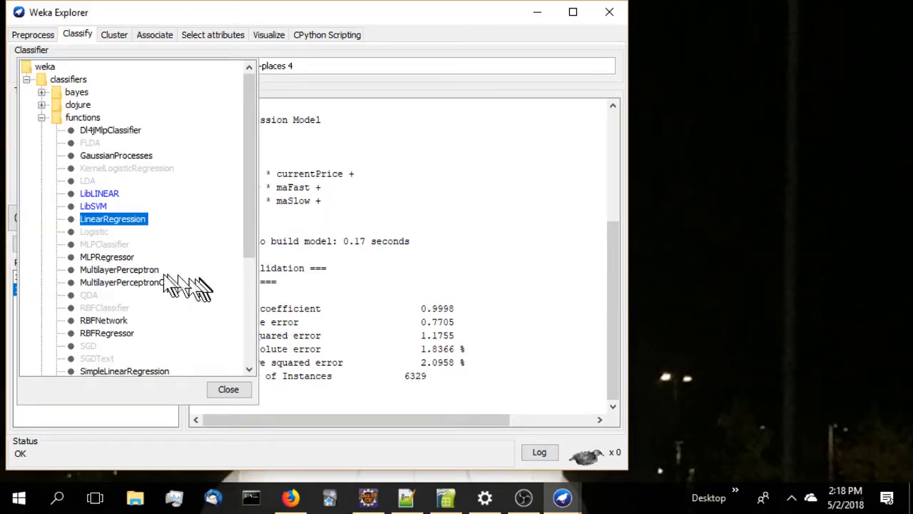
{"action": "mouse_move", "coordinate": [141, 279]}
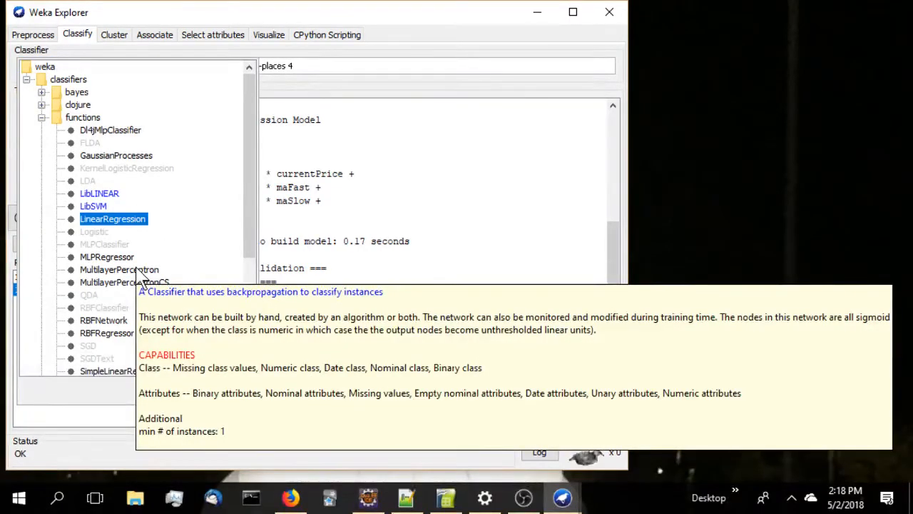
{"action": "mouse_move", "coordinate": [118, 255]}
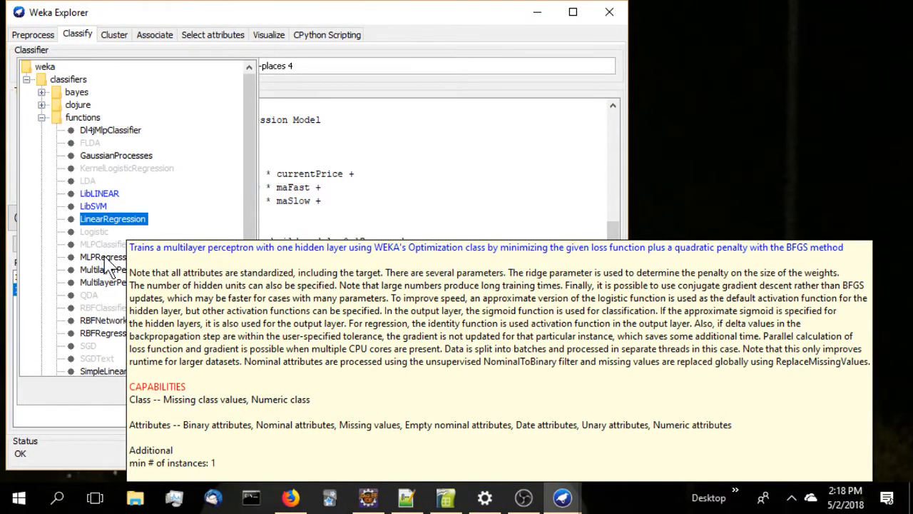
{"action": "left_click", "coordinate": [106, 259]}
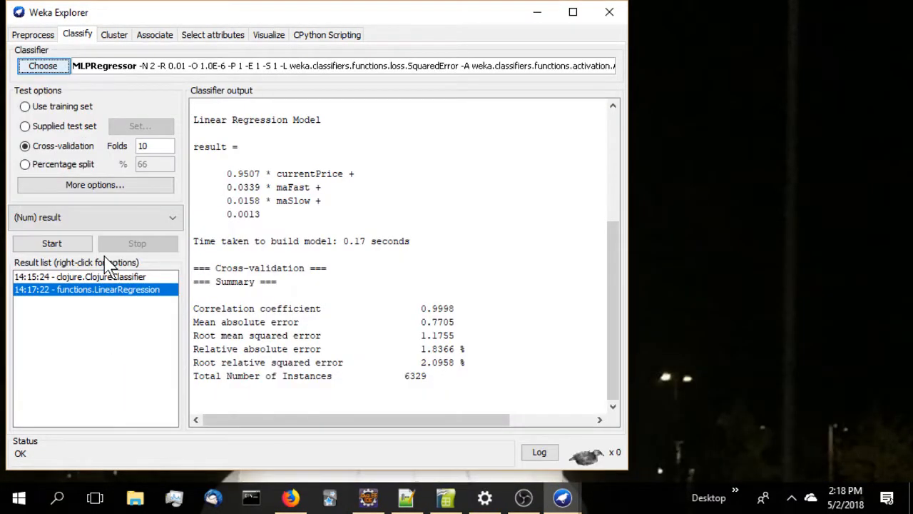
{"action": "left_click", "coordinate": [70, 242]}
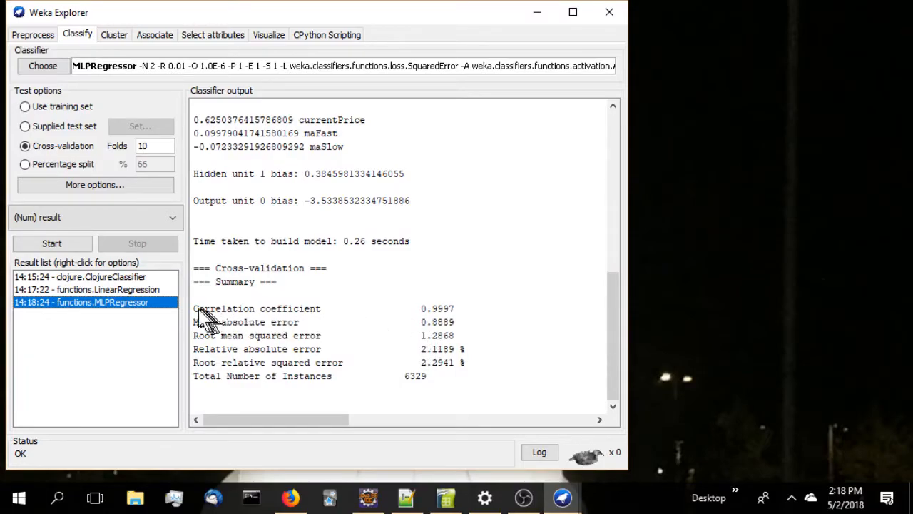
{"action": "left_click_drag", "start_coordinate": [194, 309], "coordinate": [449, 317]}
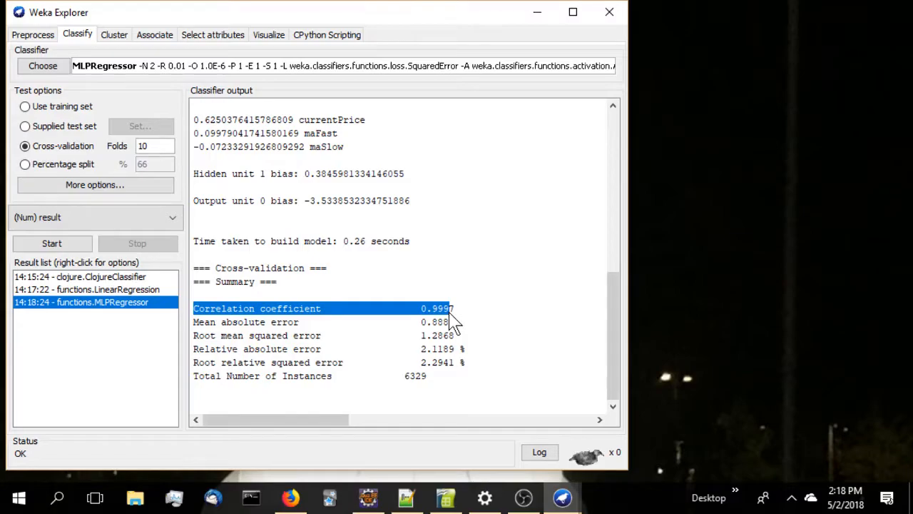
{"action": "left_click_drag", "start_coordinate": [193, 325], "coordinate": [456, 330]}
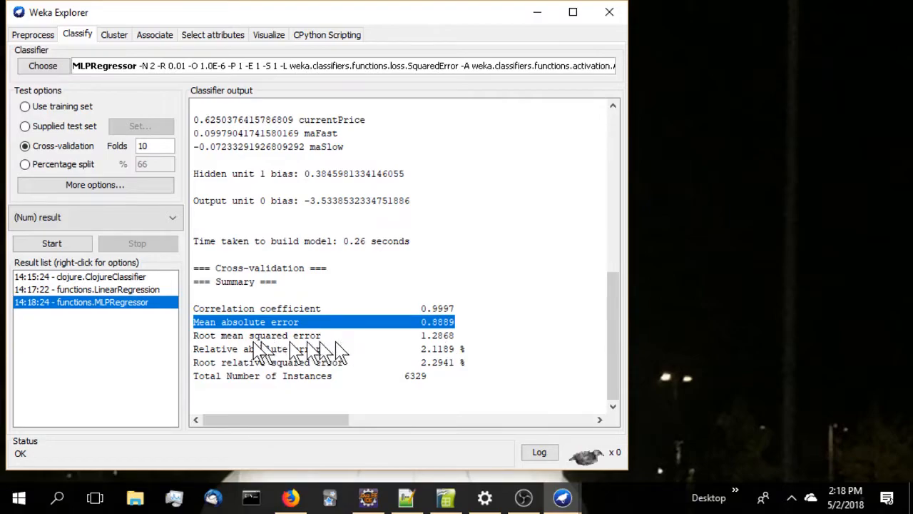
- Switch the classifier to MultilayerPerceptron and after that to MultilayerPerceptronCS, without running either
{"action": "left_click", "coordinate": [40, 66]}
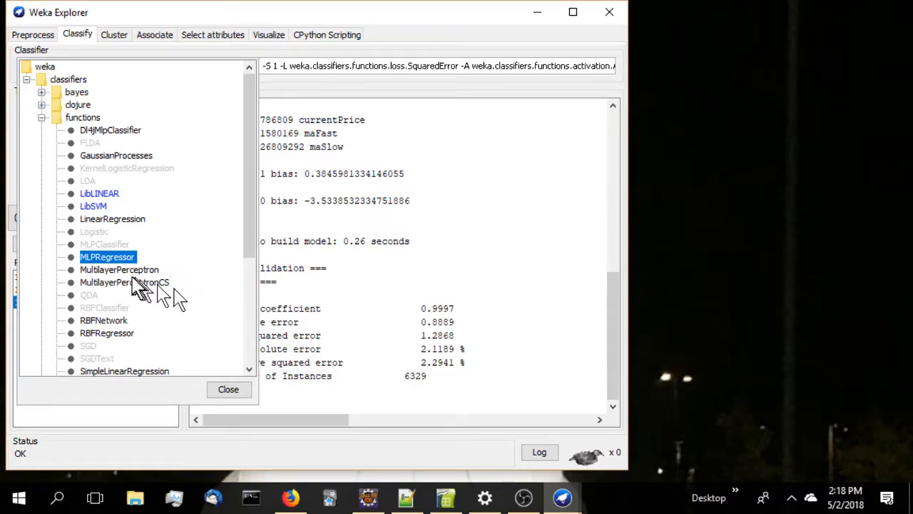
{"action": "left_click", "coordinate": [127, 271]}
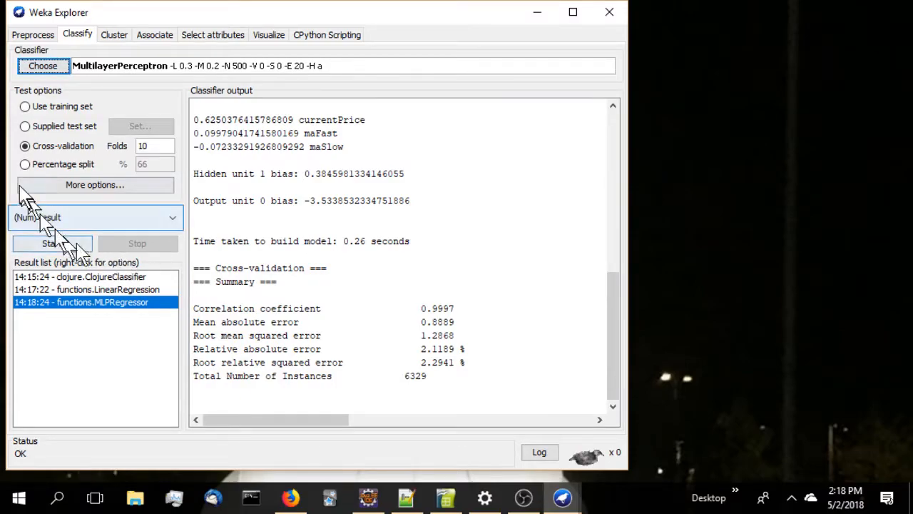
{"action": "left_click", "coordinate": [39, 63]}
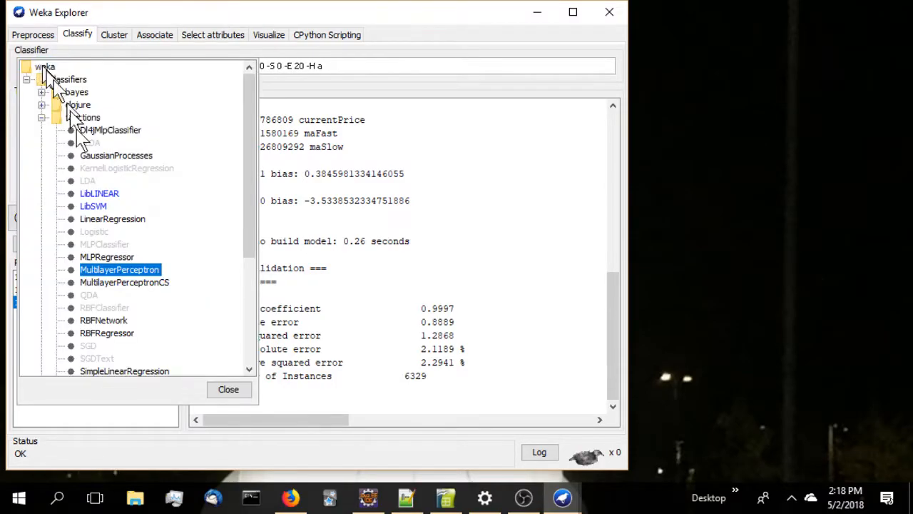
{"action": "left_click", "coordinate": [129, 283]}
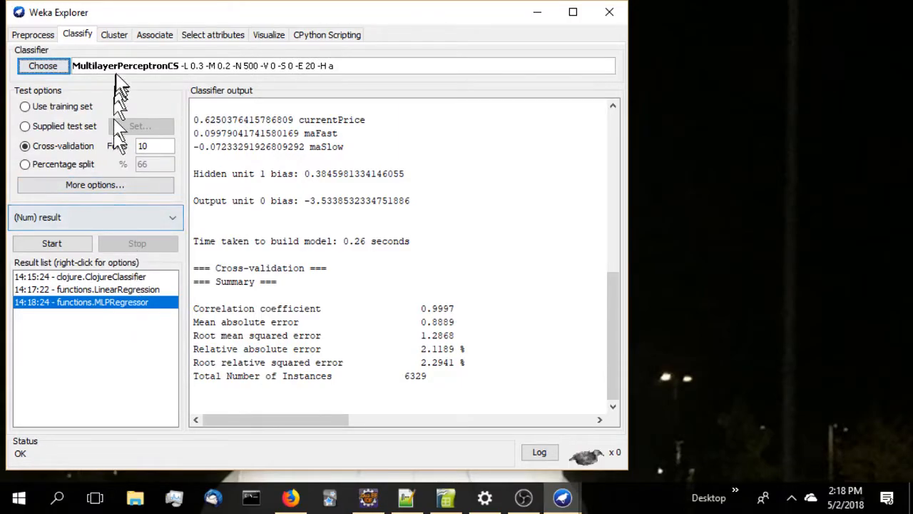
- Run RBFNetwork on the result attribute with 10-fold cross-validation and highlight its correlation coefficient and mean absolute error
{"action": "left_click", "coordinate": [43, 66]}
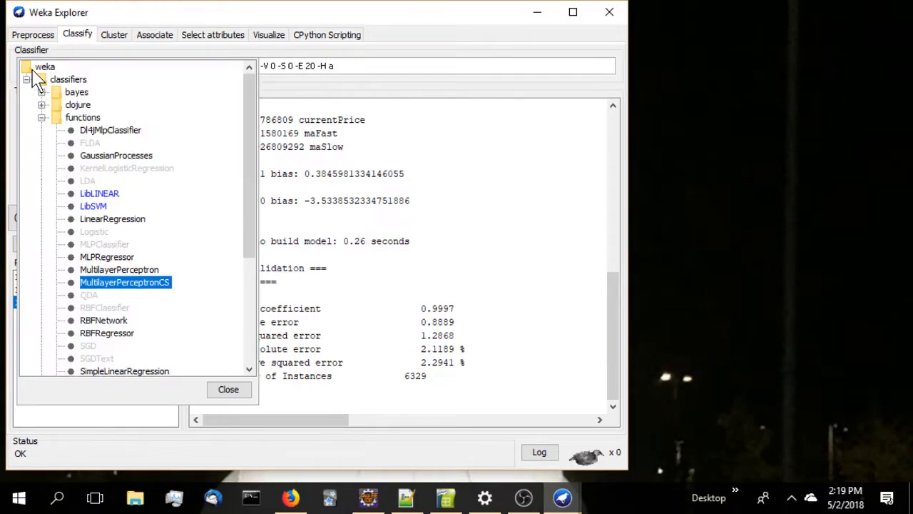
{"action": "left_click", "coordinate": [112, 320]}
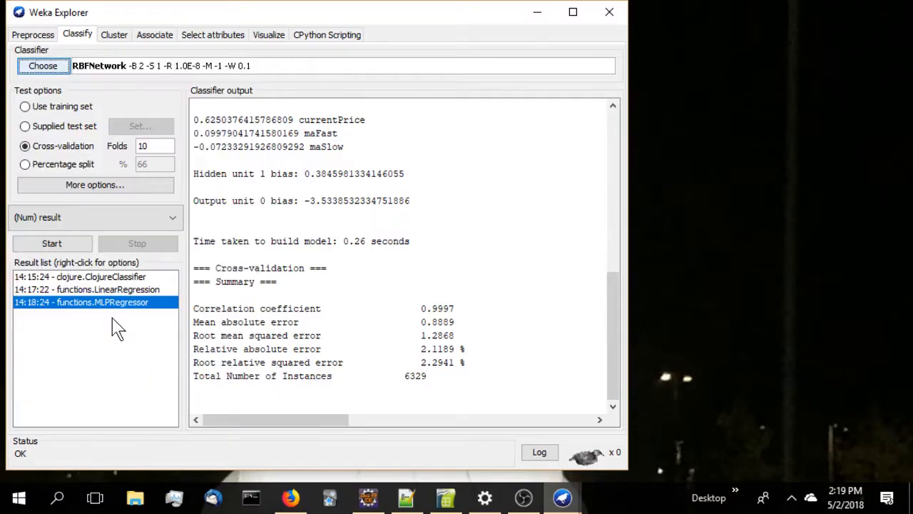
{"action": "left_click", "coordinate": [65, 245]}
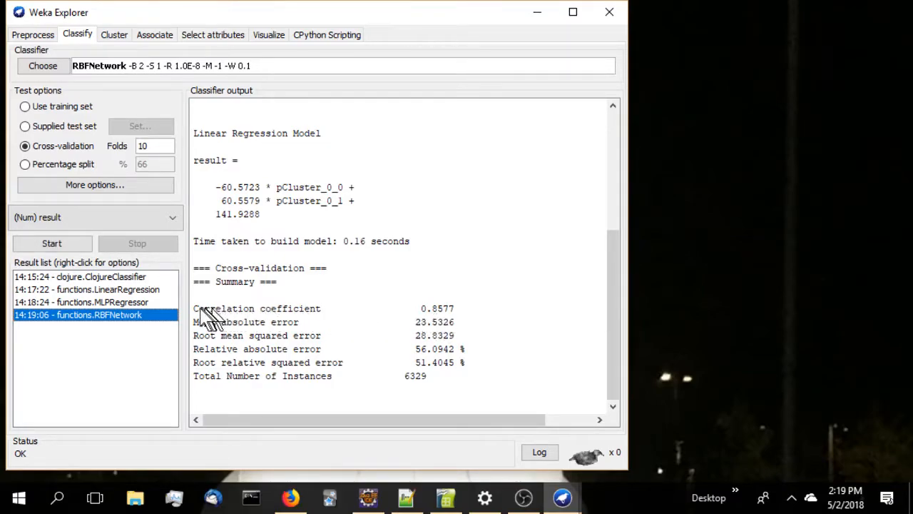
{"action": "left_click_drag", "start_coordinate": [199, 313], "coordinate": [453, 314]}
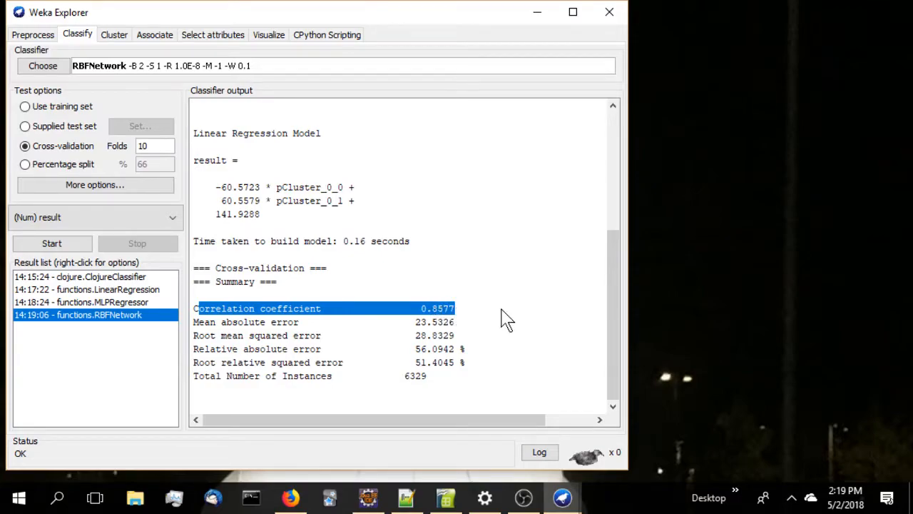
{"action": "left_click_drag", "start_coordinate": [194, 322], "coordinate": [457, 324]}
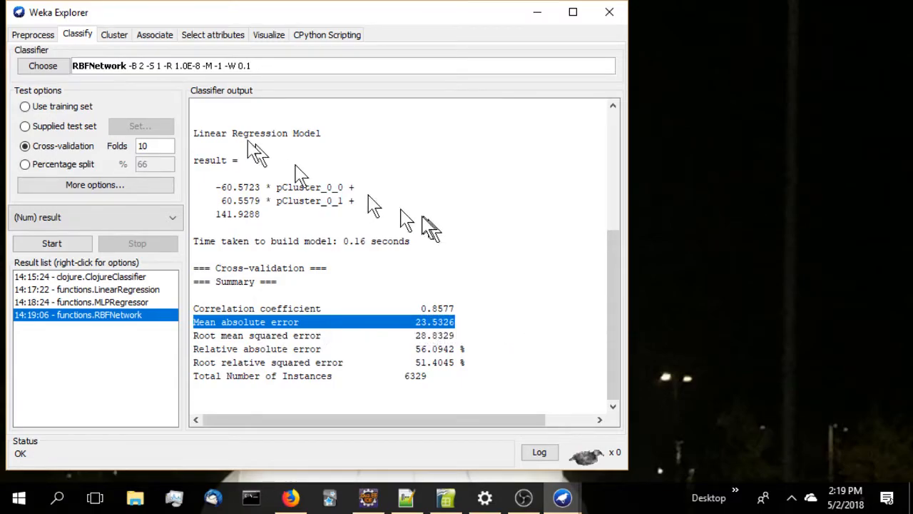
{"action": "left_click", "coordinate": [46, 67]}
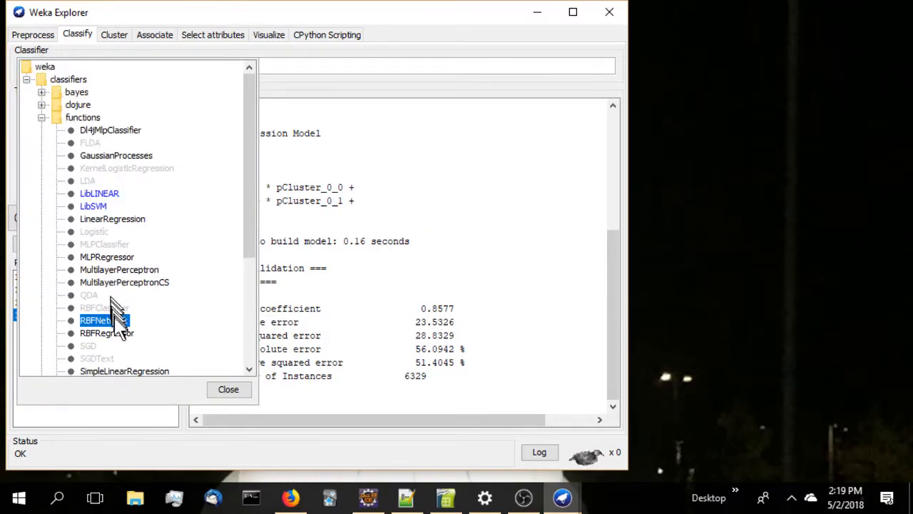
{"action": "mouse_move", "coordinate": [120, 345]}
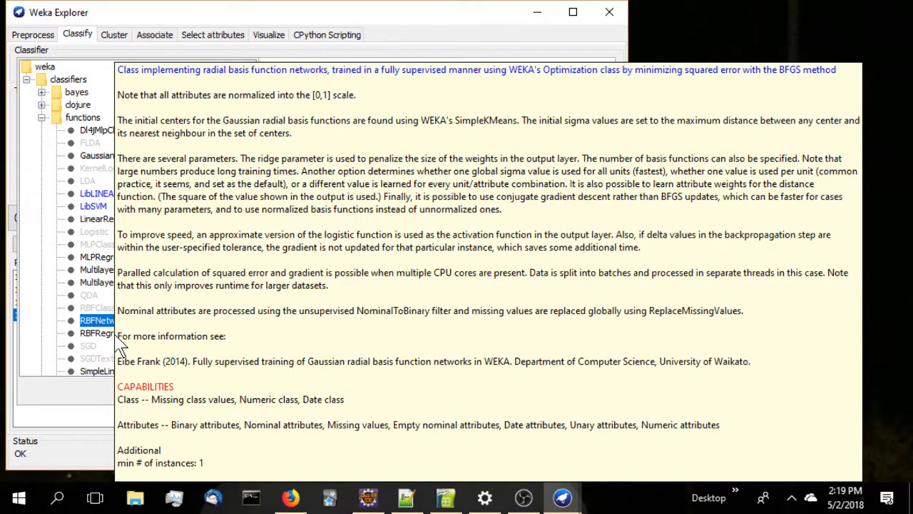
{"action": "left_click", "coordinate": [116, 335]}
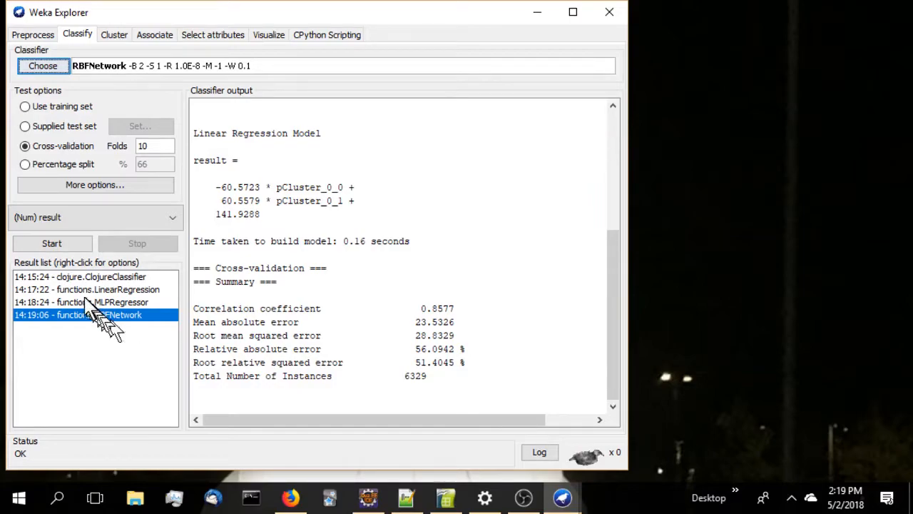
{"action": "left_click", "coordinate": [49, 246]}
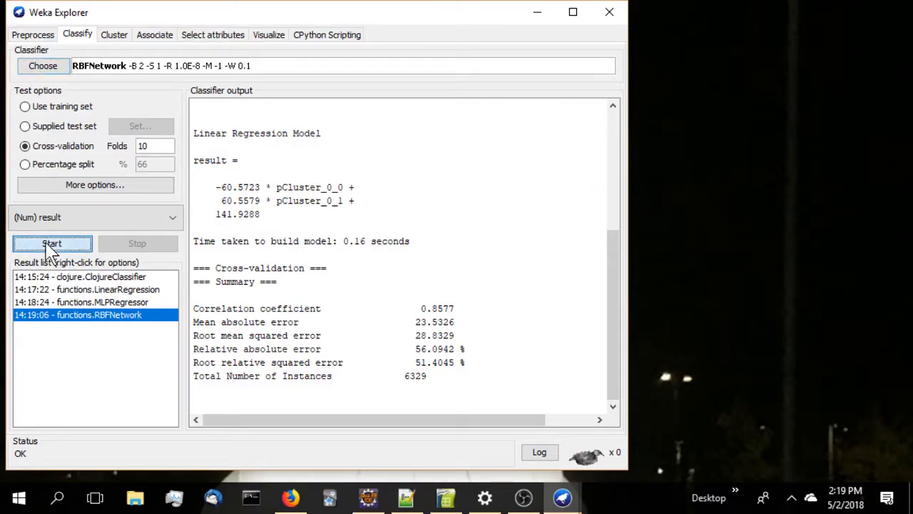
- Run RBFRegressor on the result attribute with 10-fold cross-validation and highlight its correlation coefficient and mean absolute error
{"action": "left_click", "coordinate": [23, 68]}
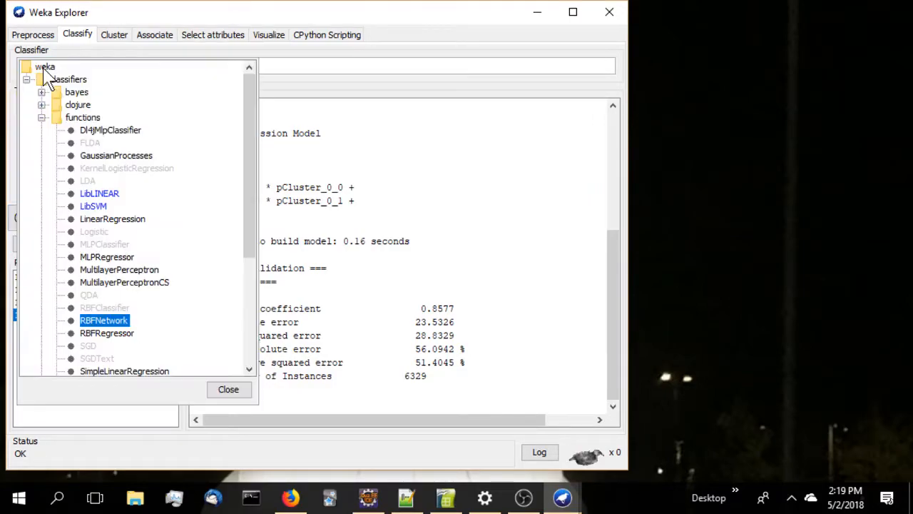
{"action": "left_click", "coordinate": [114, 333]}
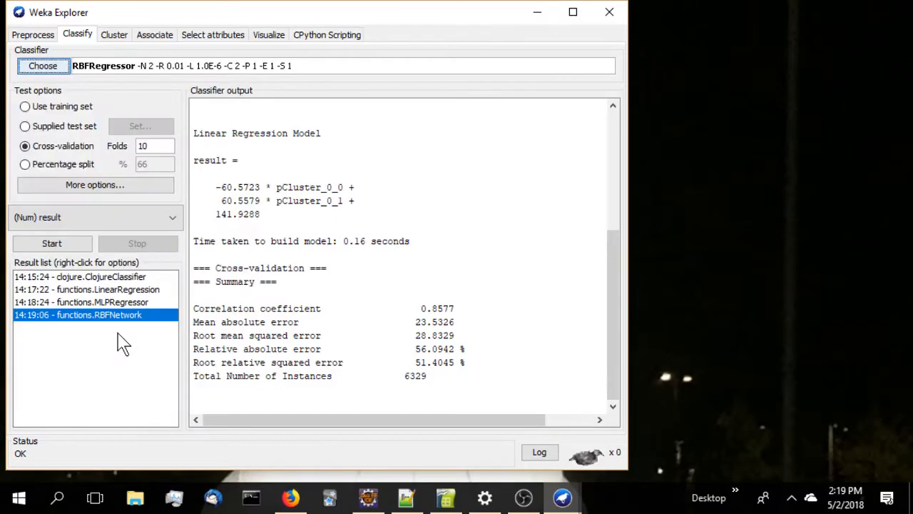
{"action": "left_click", "coordinate": [64, 247]}
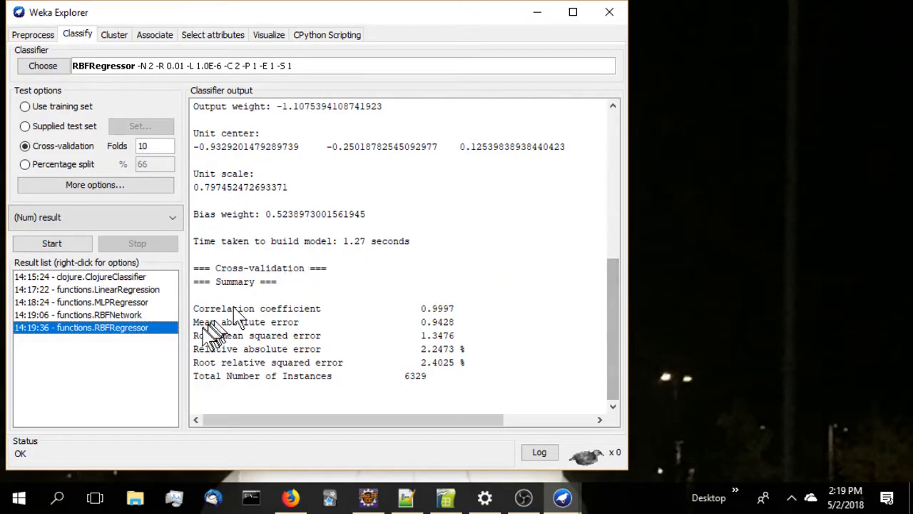
{"action": "left_click_drag", "start_coordinate": [194, 309], "coordinate": [455, 310]}
{"action": "left_click_drag", "start_coordinate": [194, 322], "coordinate": [451, 331]}
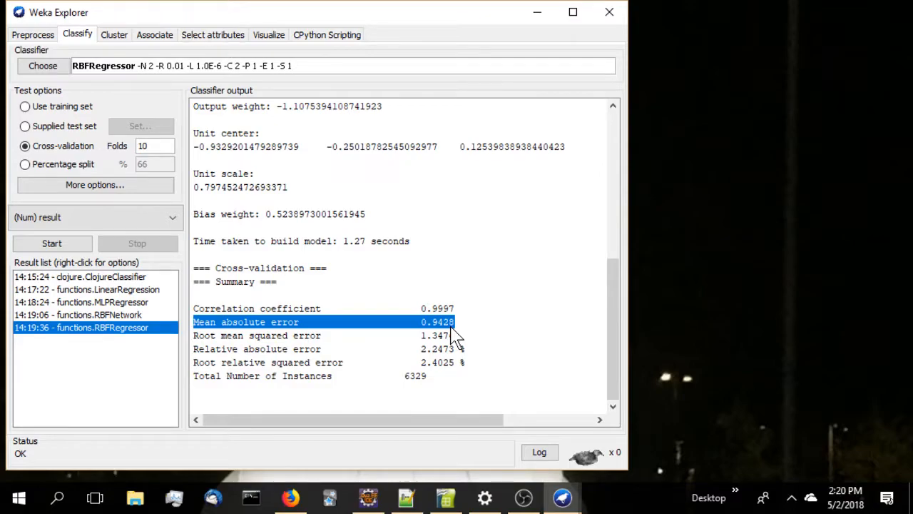
- Switch the classifier to SimpleLinearRegression and run it on the result attribute with 10-fold cross-validation
{"action": "left_click", "coordinate": [32, 66]}
{"action": "scroll", "coordinate": [135, 306], "scroll_direction": "down", "scroll_amount": 1}
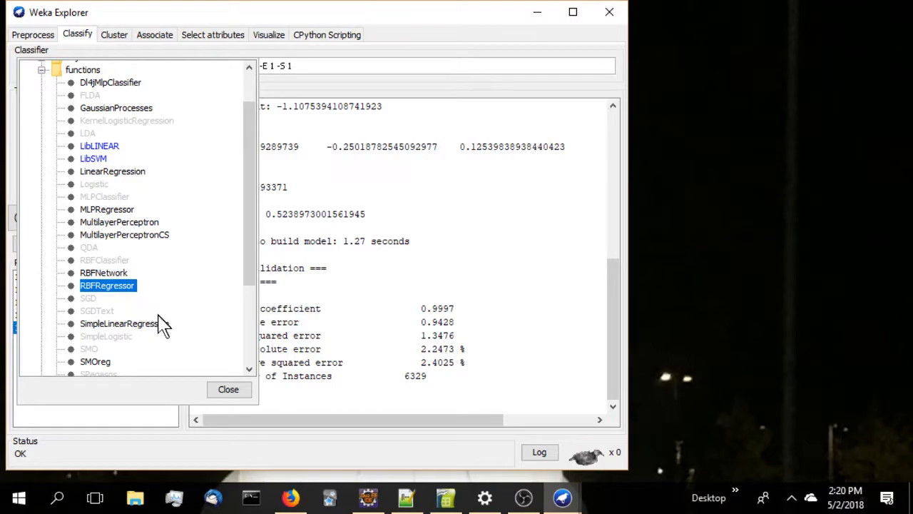
{"action": "left_click", "coordinate": [147, 325]}
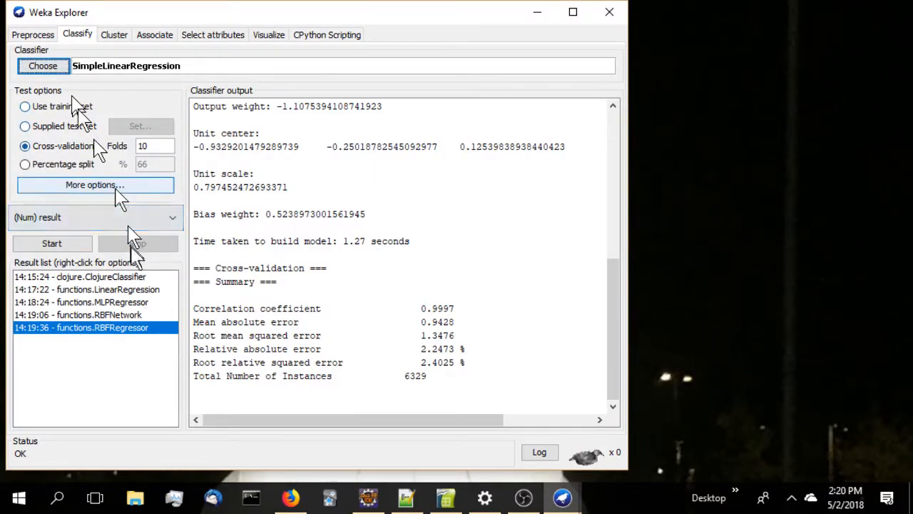
{"action": "left_click", "coordinate": [63, 243]}
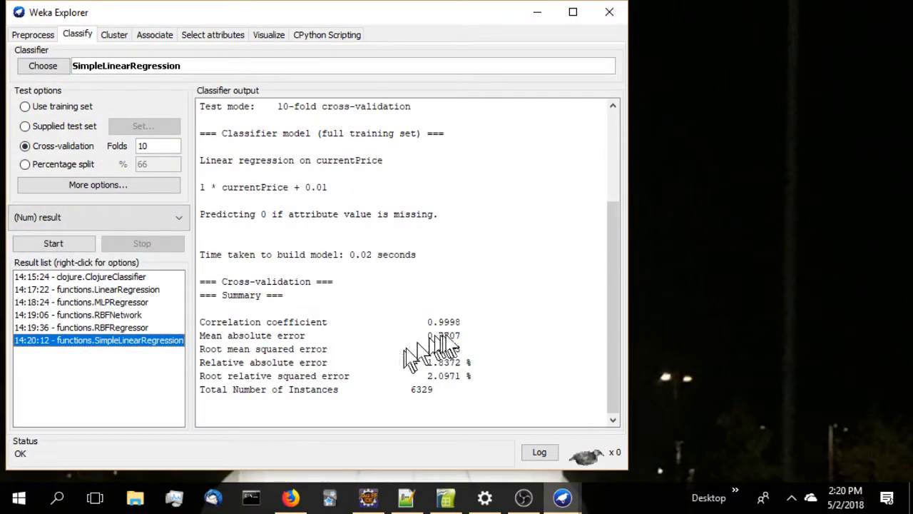
- Highlight the correlation coefficient, the mean absolute error and the currentPrice equation in the SimpleLinearRegression output
{"action": "mouse_move", "coordinate": [455, 322]}
{"action": "left_mouse_down"}
{"action": "mouse_move", "coordinate": [389, 322]}
{"action": "mouse_move", "coordinate": [460, 327]}
{"action": "left_mouse_up"}
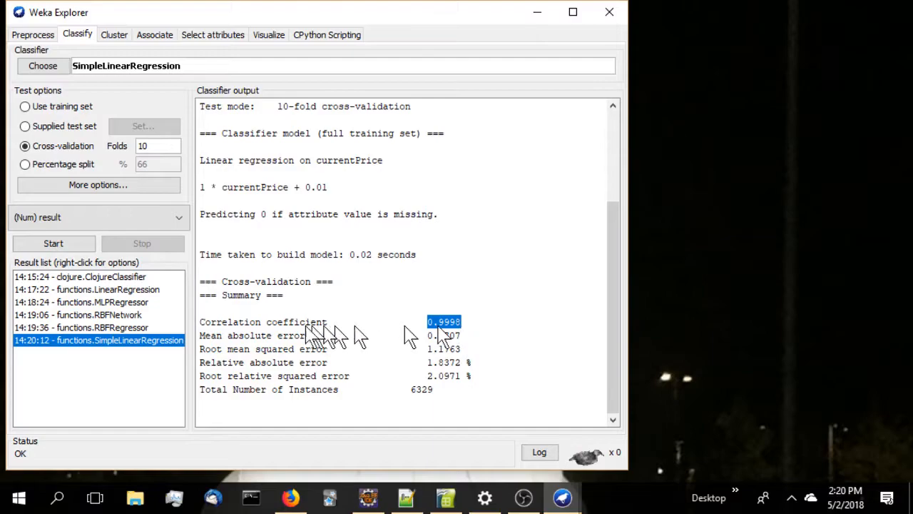
{"action": "left_click_drag", "start_coordinate": [200, 322], "coordinate": [461, 326]}
{"action": "left_click_drag", "start_coordinate": [200, 338], "coordinate": [462, 344]}
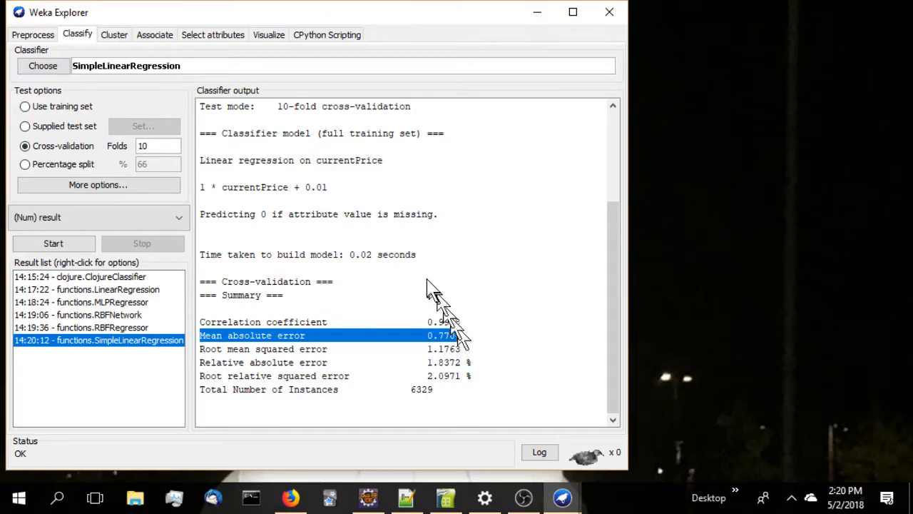
{"action": "left_click_drag", "start_coordinate": [202, 187], "coordinate": [331, 190]}
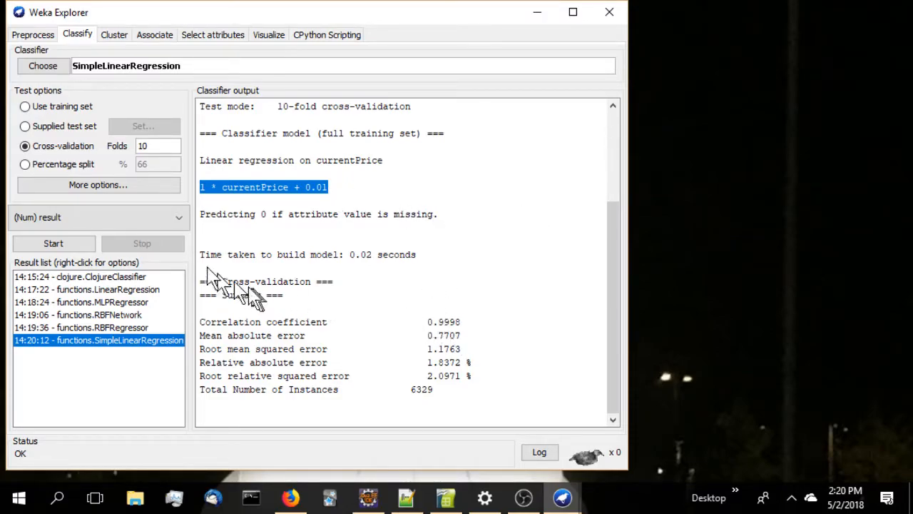
- Run SMOreg on the result attribute with 10-fold cross-validation and highlight the attribute weights in its model output
{"action": "left_click", "coordinate": [40, 65]}
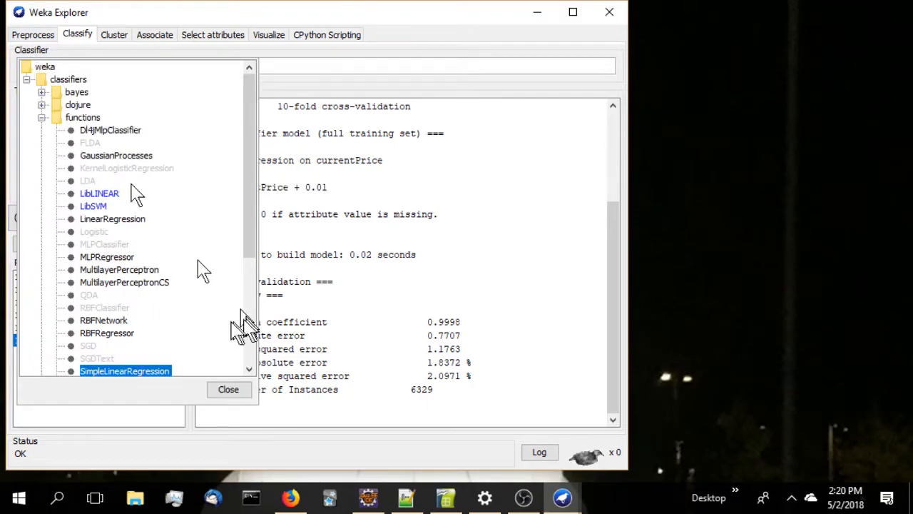
{"action": "scroll", "coordinate": [183, 326], "scroll_direction": "down", "scroll_amount": 3}
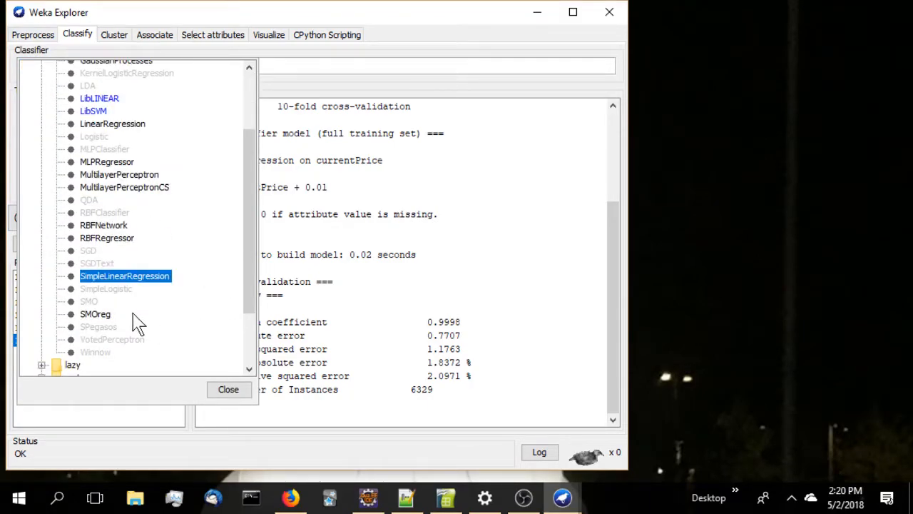
{"action": "left_click", "coordinate": [87, 315]}
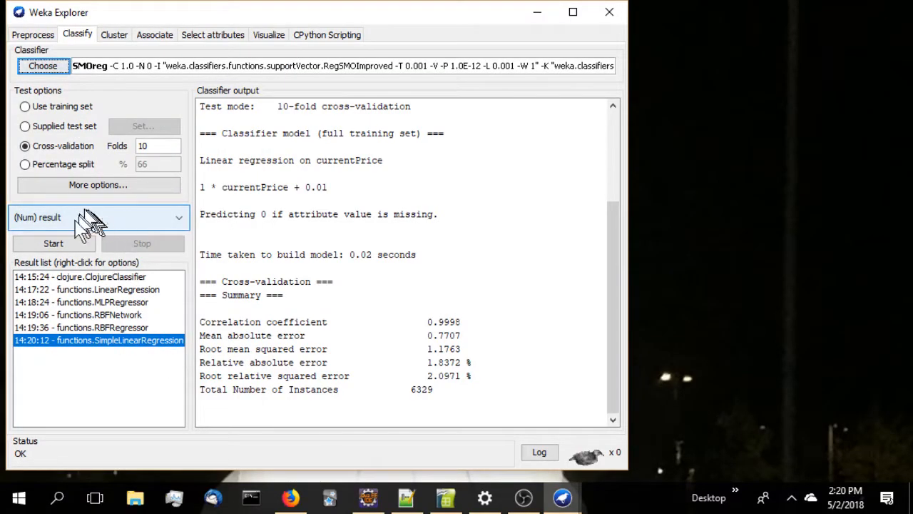
{"action": "left_click", "coordinate": [63, 246]}
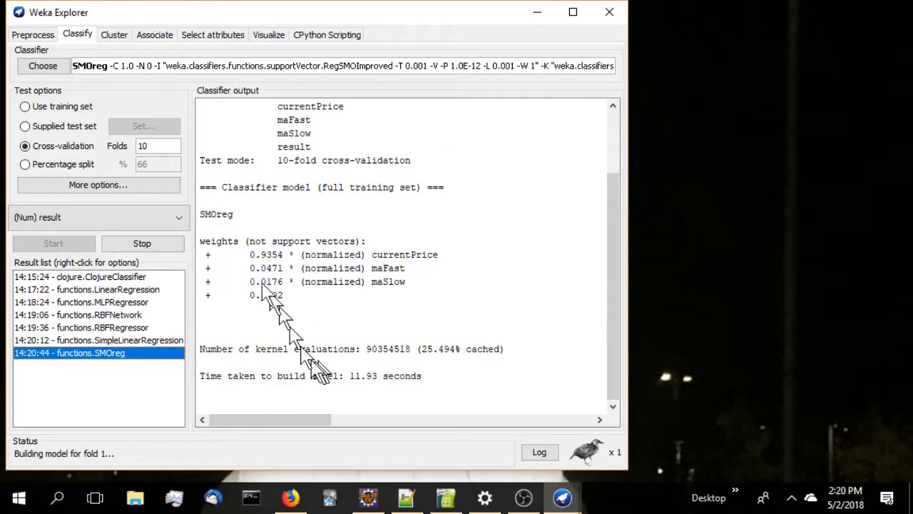
{"action": "left_click_drag", "start_coordinate": [200, 242], "coordinate": [299, 303]}
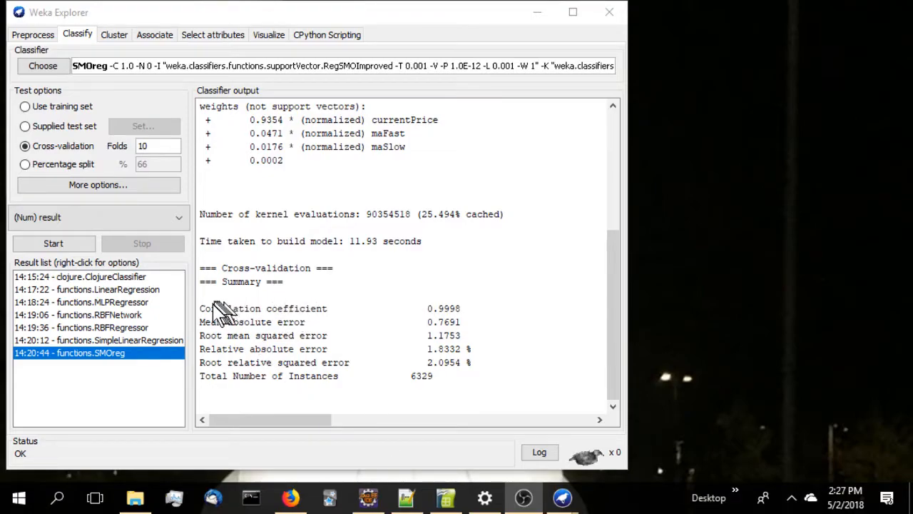
- Highlight the correlation coefficient and the mean absolute error in the SMOreg cross-validation summary
{"action": "left_click_drag", "start_coordinate": [202, 308], "coordinate": [462, 316]}
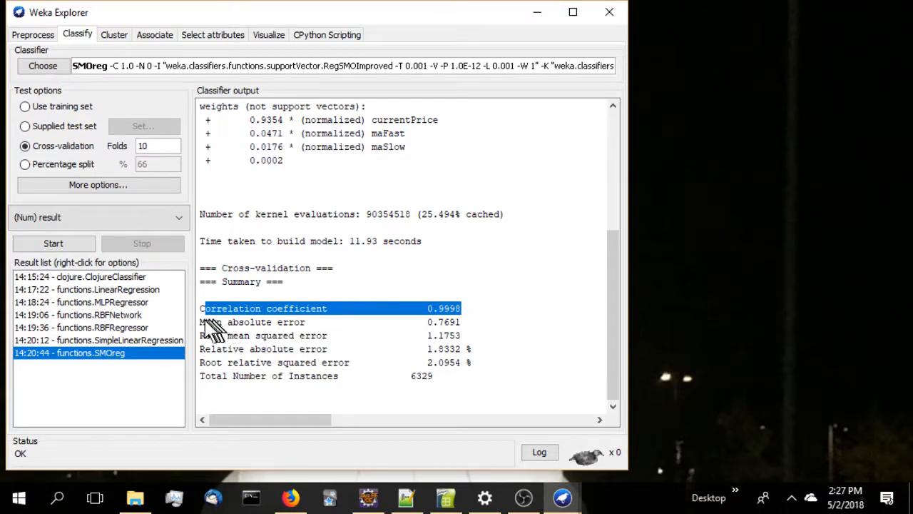
{"action": "left_click_drag", "start_coordinate": [200, 324], "coordinate": [460, 330]}
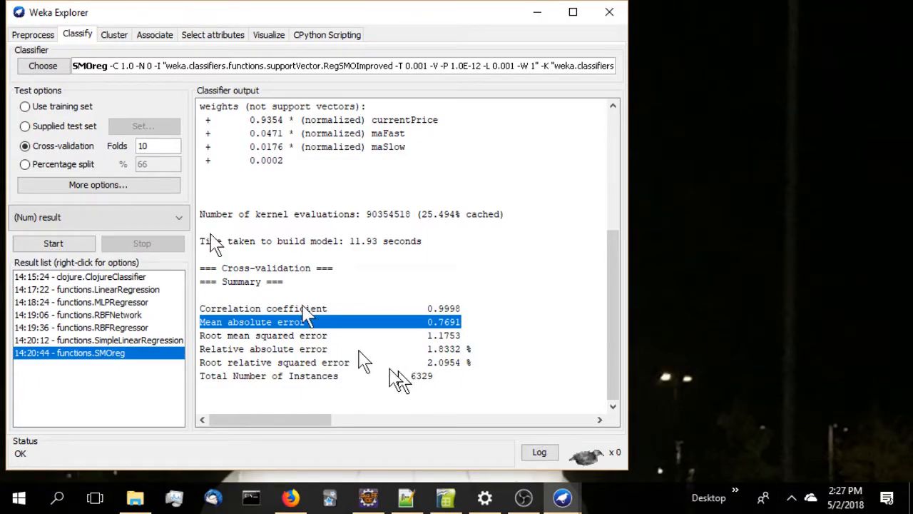
- Run the lazy IBk classifier on the result attribute with 10-fold cross-validation and highlight its correlation coefficient and mean absolute error
{"action": "left_click", "coordinate": [32, 65]}
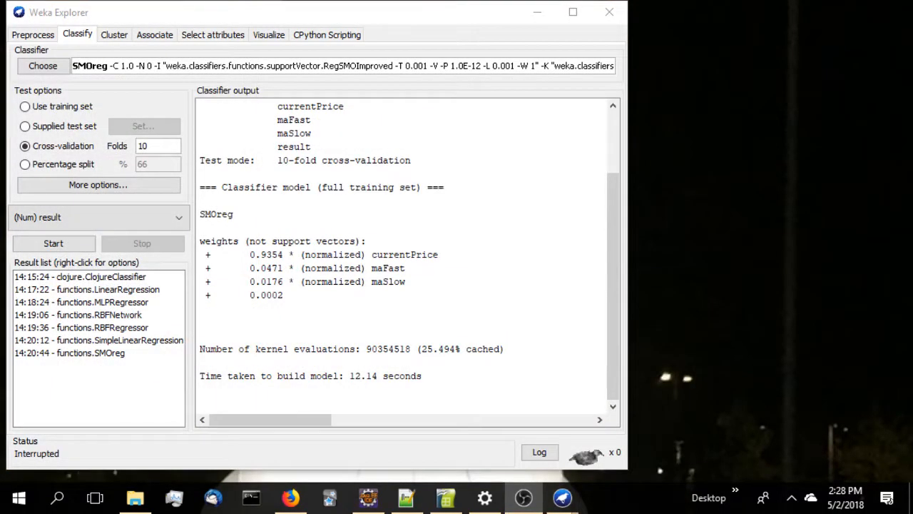
{"action": "left_click", "coordinate": [54, 65]}
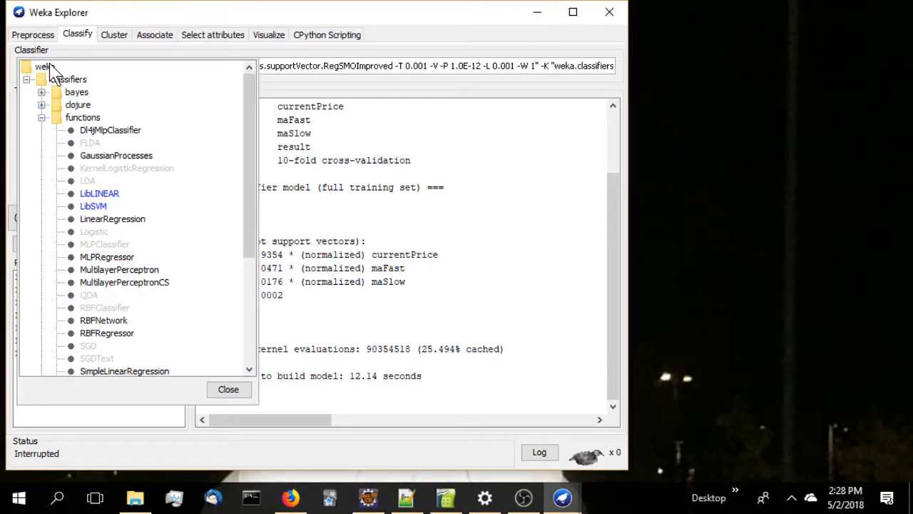
{"action": "scroll", "coordinate": [179, 214], "scroll_direction": "down", "scroll_amount": 5}
{"action": "left_click", "coordinate": [95, 229]}
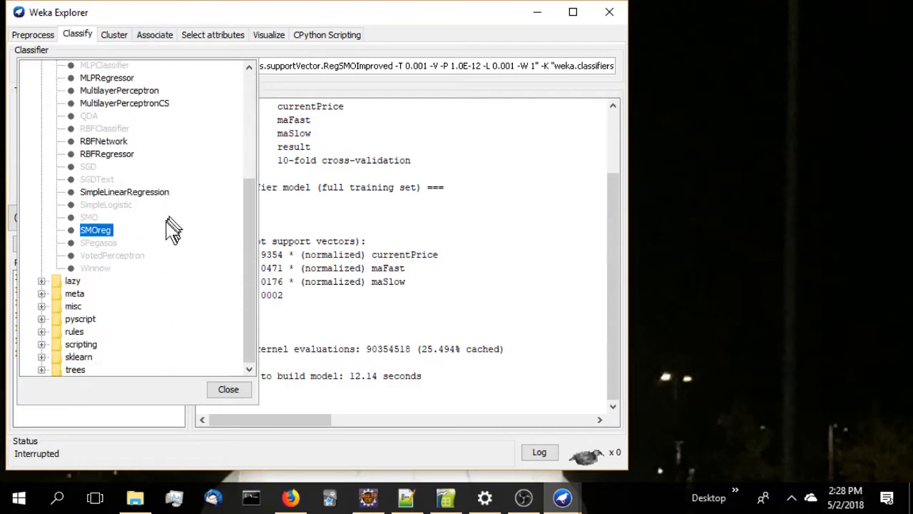
{"action": "left_click", "coordinate": [42, 280]}
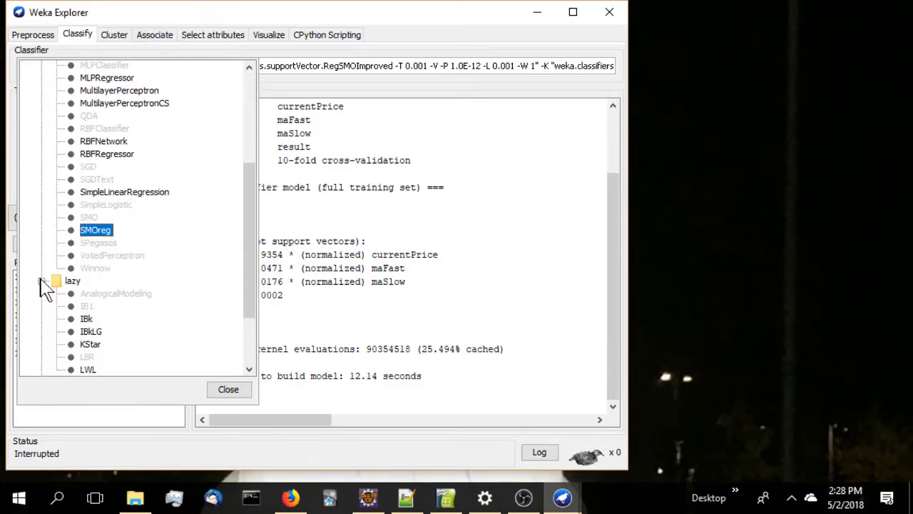
{"action": "left_click", "coordinate": [87, 319]}
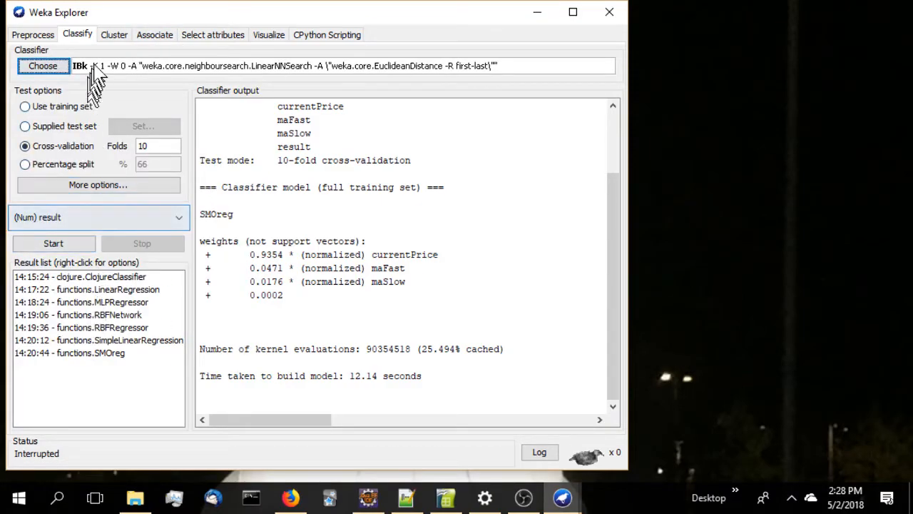
{"action": "left_click", "coordinate": [56, 244]}
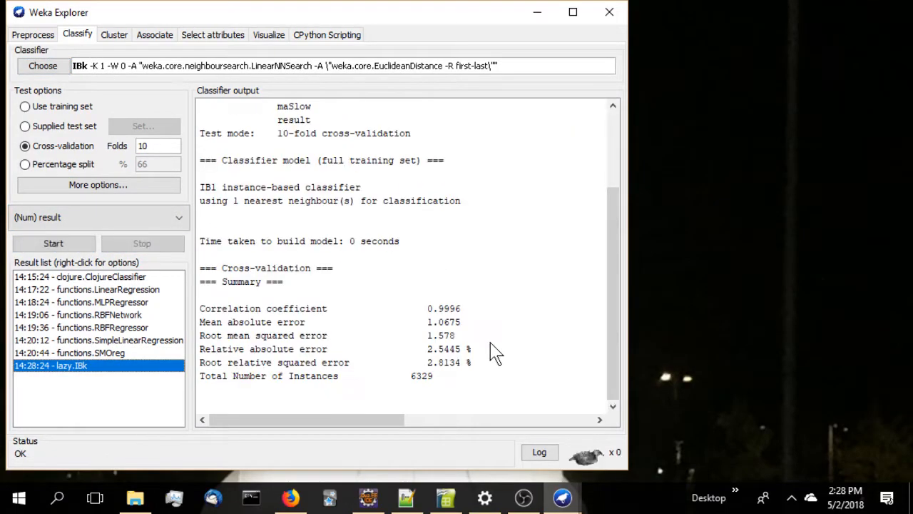
{"action": "left_click_drag", "start_coordinate": [201, 312], "coordinate": [467, 325]}
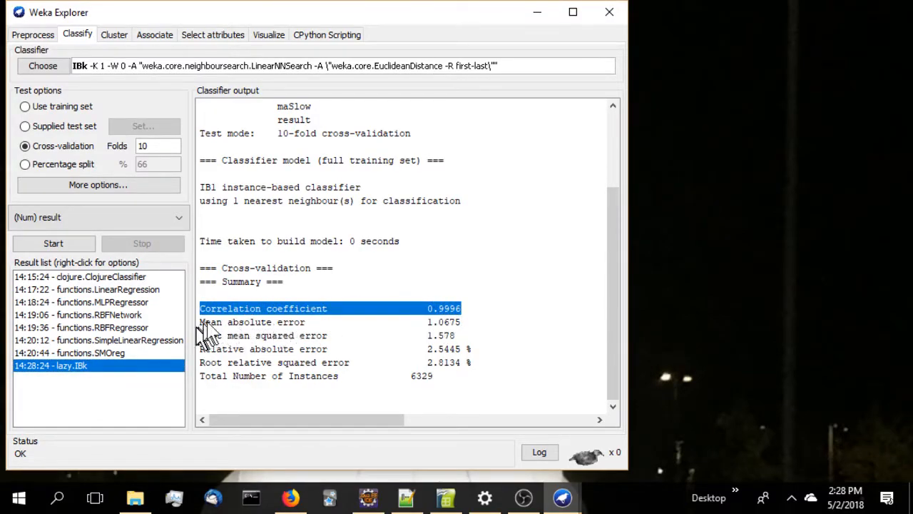
{"action": "left_click_drag", "start_coordinate": [205, 325], "coordinate": [465, 325]}
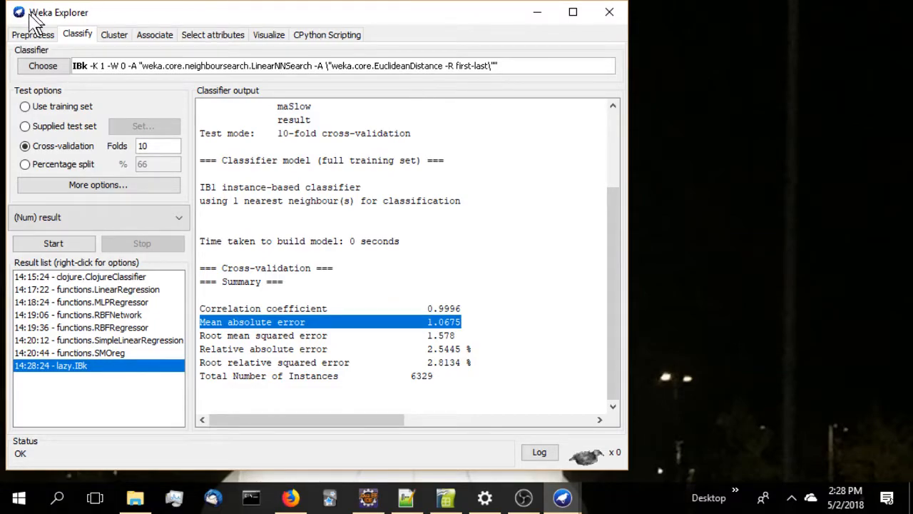
- Run the lazy IBkLG classifier on the result attribute with 10-fold cross-validation and highlight its mean absolute error
{"action": "left_click", "coordinate": [32, 64]}
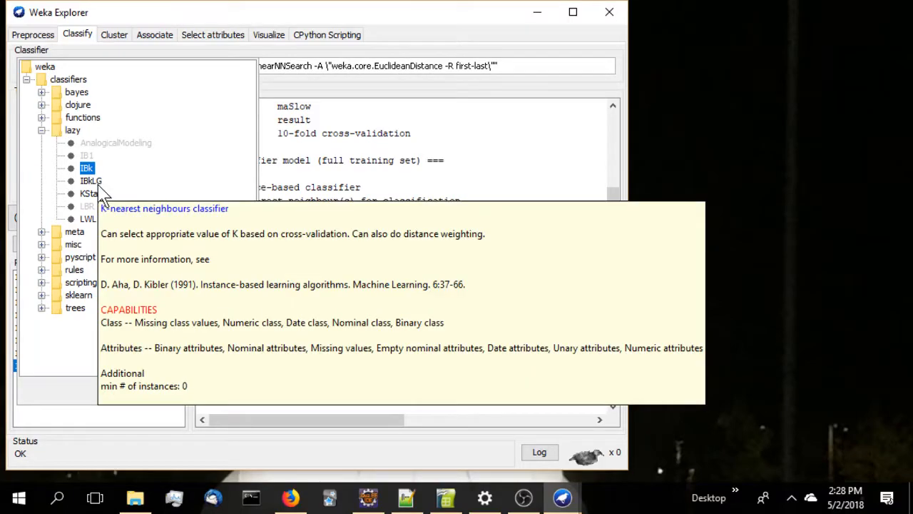
{"action": "left_click", "coordinate": [101, 185]}
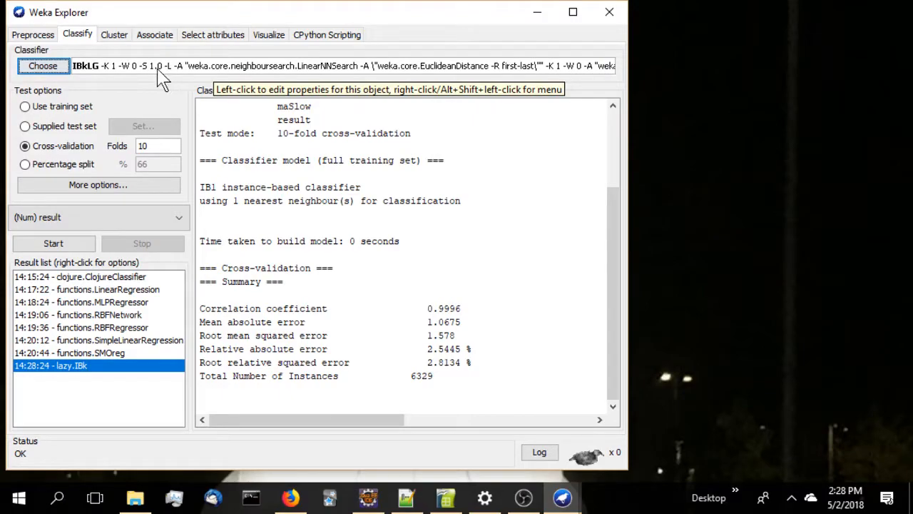
{"action": "left_click", "coordinate": [53, 243]}
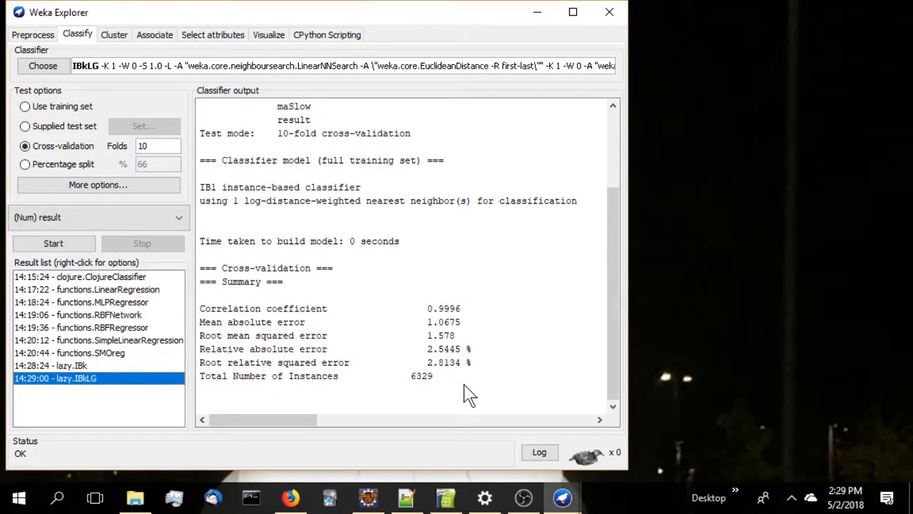
{"action": "left_click_drag", "start_coordinate": [200, 322], "coordinate": [460, 327]}
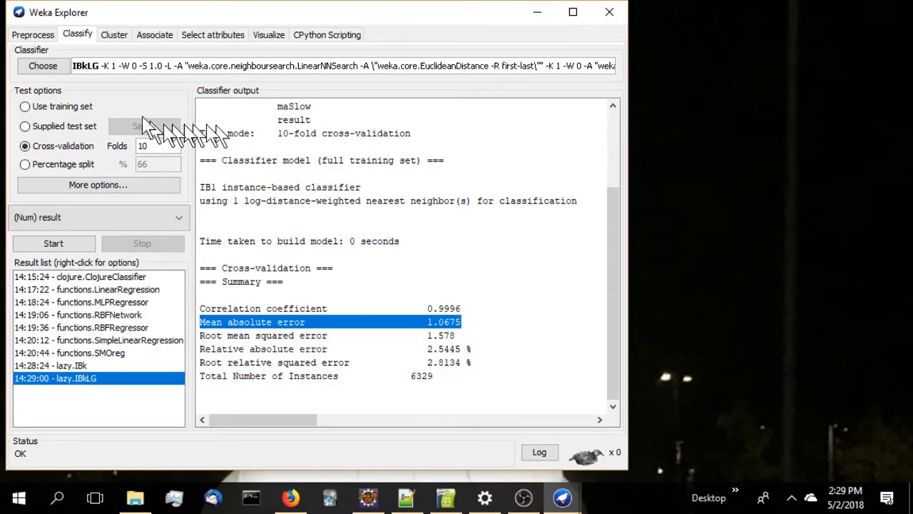
- Switch the classifier to KStar from the lazy group
{"action": "left_click", "coordinate": [42, 66]}
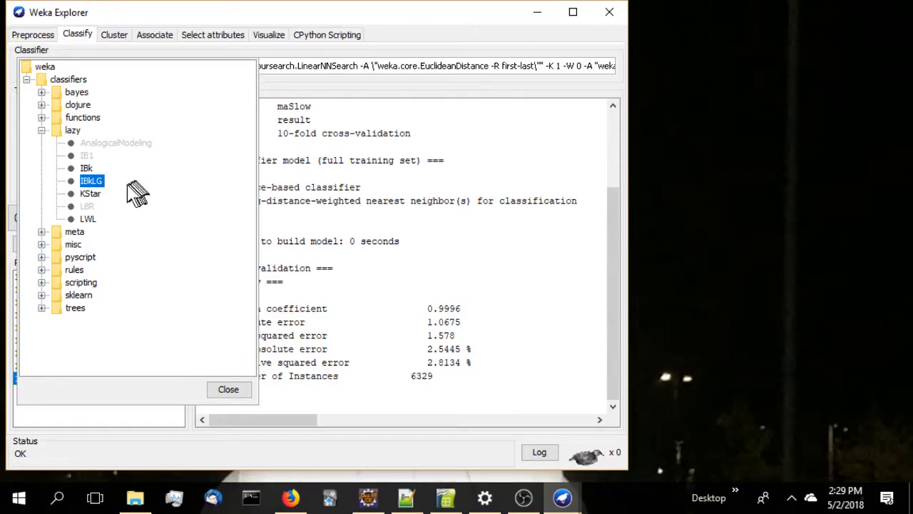
{"action": "left_click", "coordinate": [92, 194]}
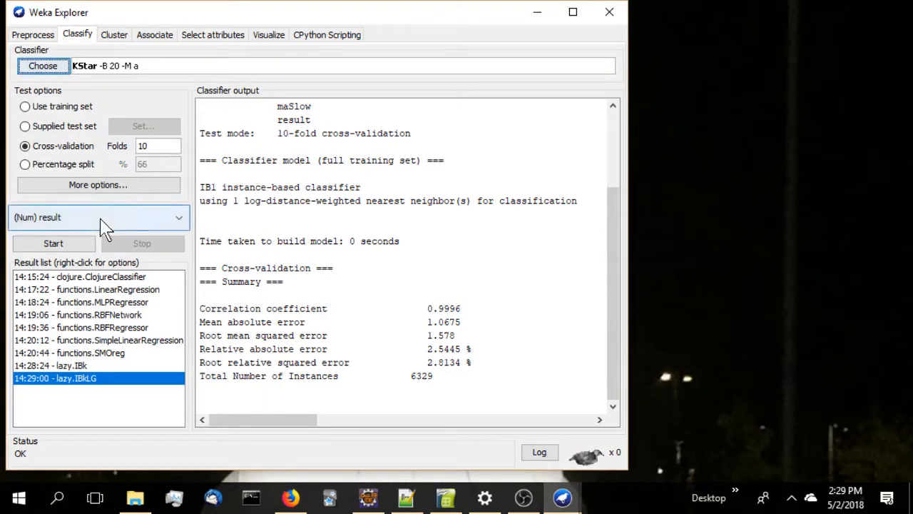
- Browse the meta, misc and pyscript classifier groups and select ConjunctiveRule from the rules group
{"action": "left_click", "coordinate": [39, 66]}
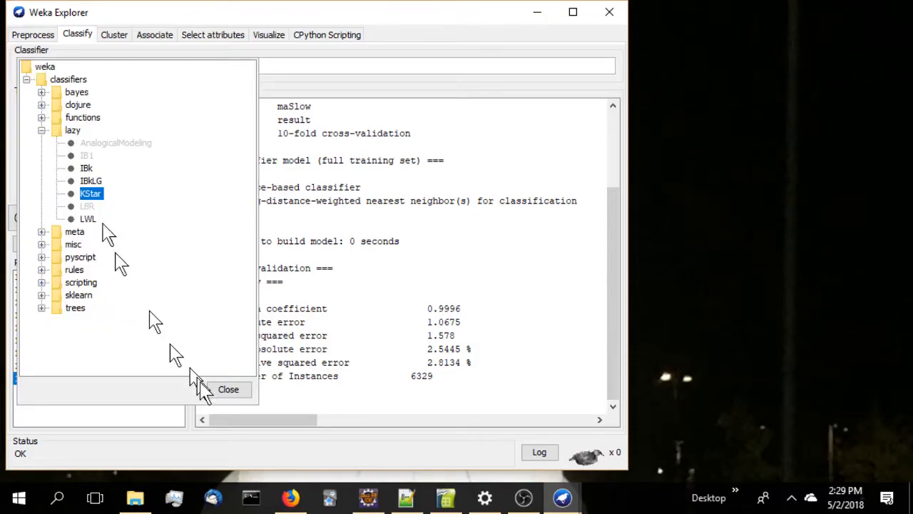
{"action": "left_click", "coordinate": [42, 232]}
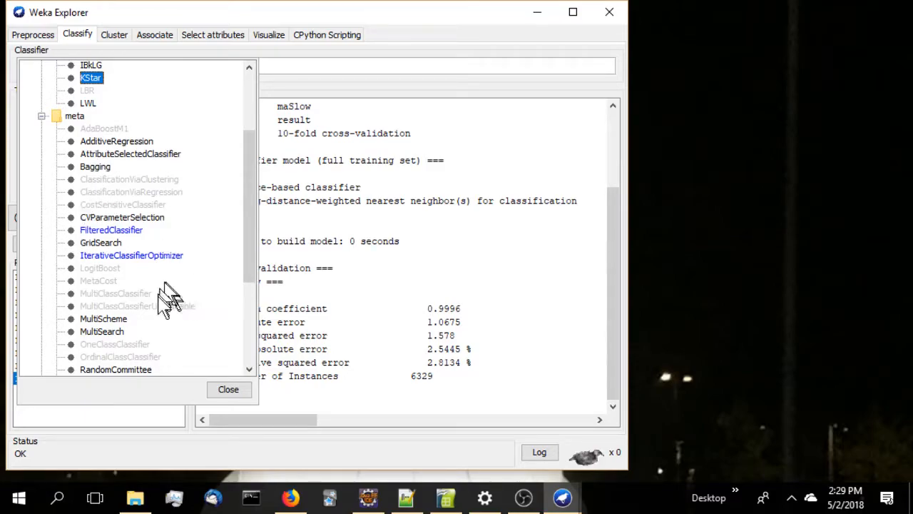
{"action": "scroll", "coordinate": [253, 256], "scroll_direction": "down", "scroll_amount": 1}
{"action": "left_click_drag", "start_coordinate": [254, 256], "coordinate": [249, 337]}
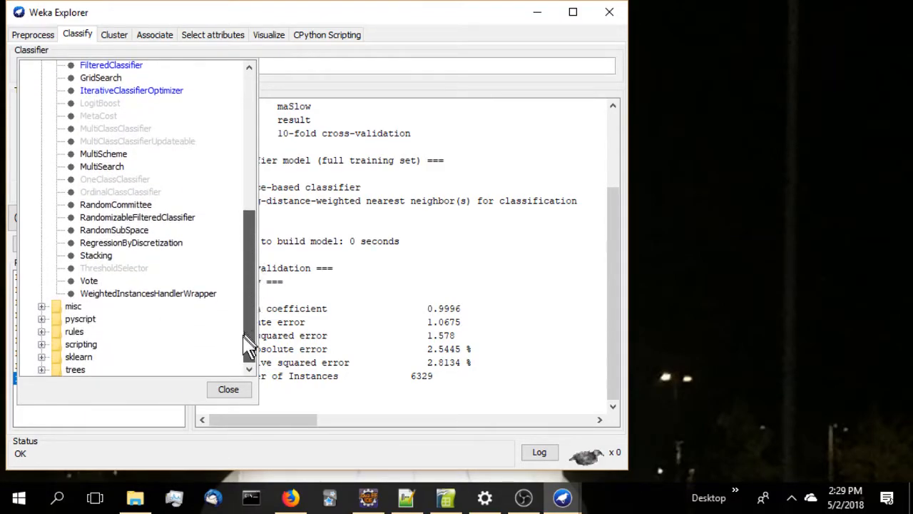
{"action": "left_click", "coordinate": [41, 306]}
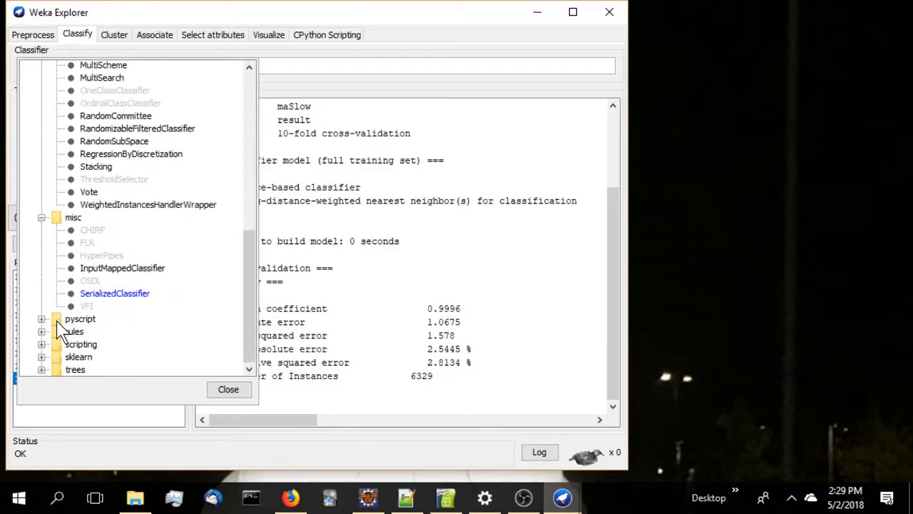
{"action": "left_click", "coordinate": [41, 318]}
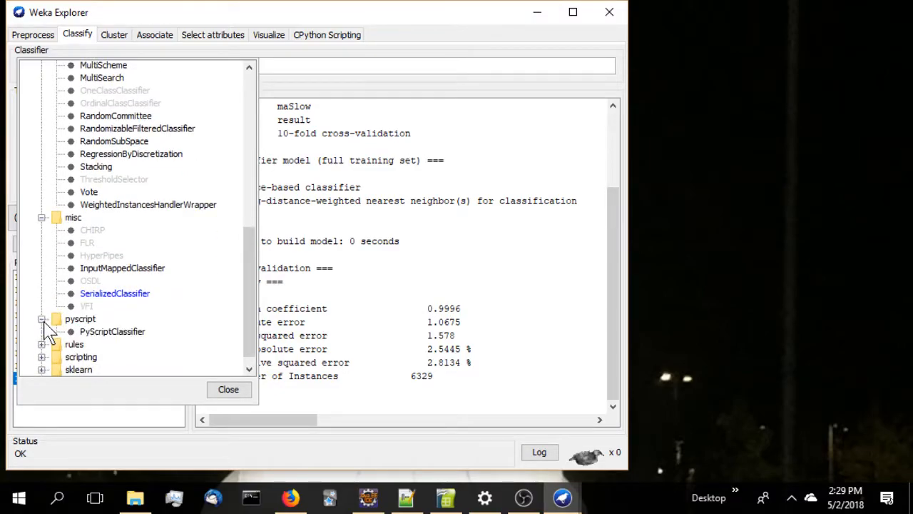
{"action": "left_click", "coordinate": [41, 332]}
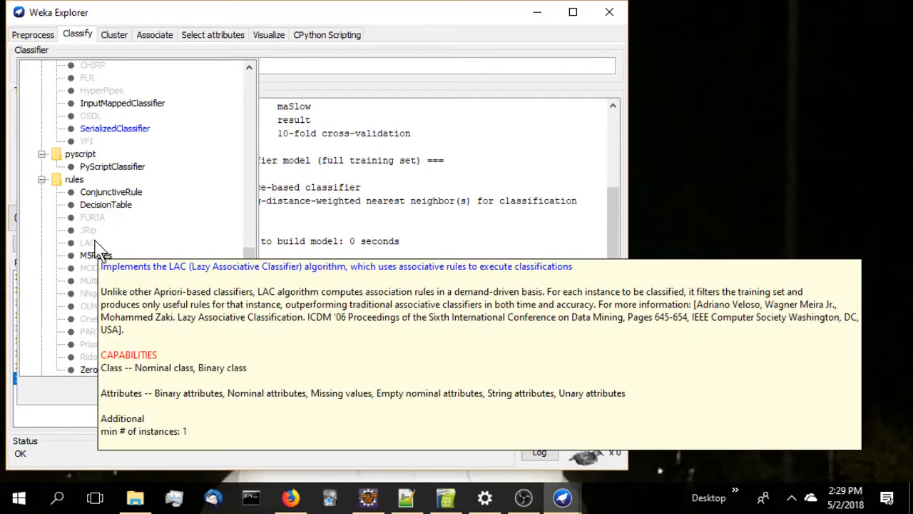
{"action": "left_click", "coordinate": [102, 192]}
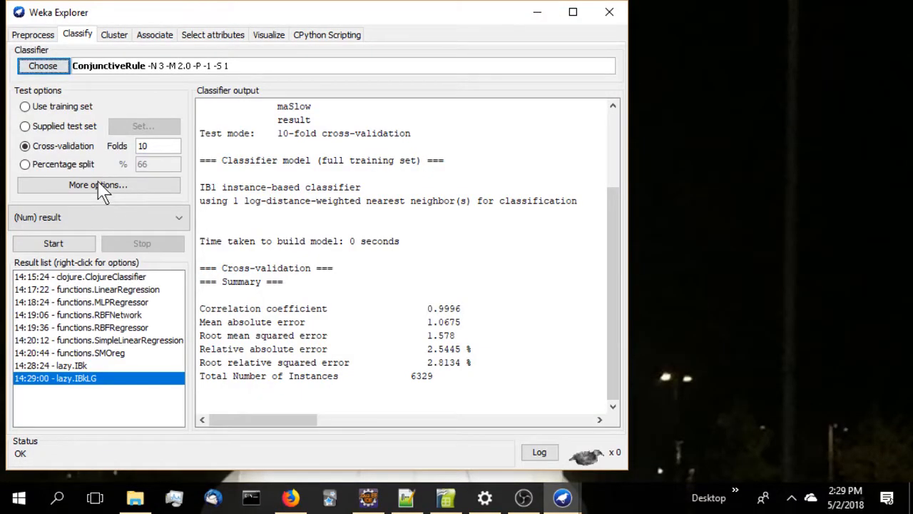
- Run ConjunctiveRule on the result attribute with 10-fold cross-validation and highlight its correlation coefficient and mean absolute error
{"action": "left_click", "coordinate": [54, 243]}
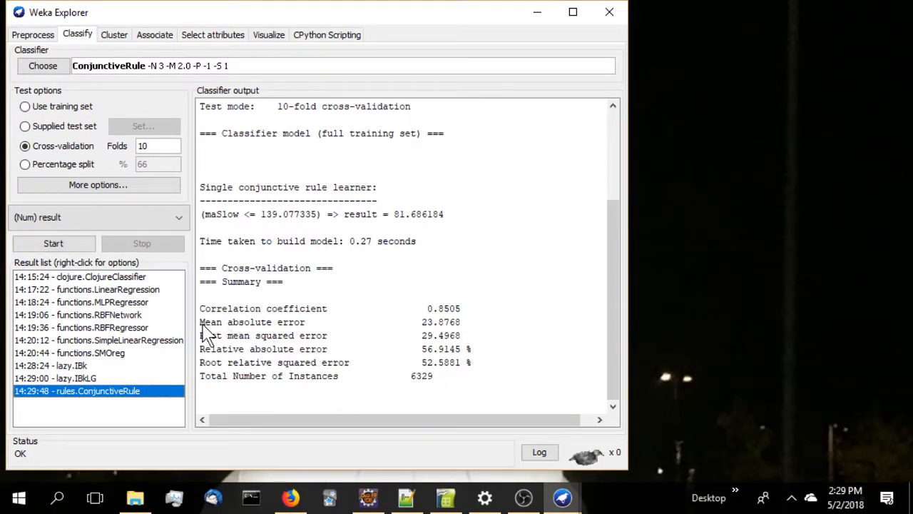
{"action": "left_click_drag", "start_coordinate": [201, 315], "coordinate": [462, 314]}
{"action": "left_click_drag", "start_coordinate": [201, 325], "coordinate": [462, 325]}
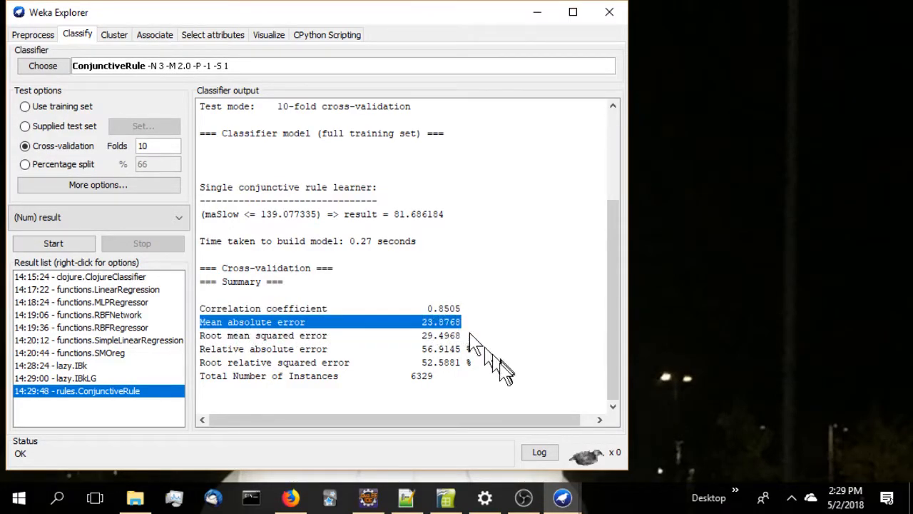
- Run the DecisionTable rules classifier on the result attribute and highlight its correlation coefficient and mean absolute error
{"action": "left_click", "coordinate": [42, 66]}
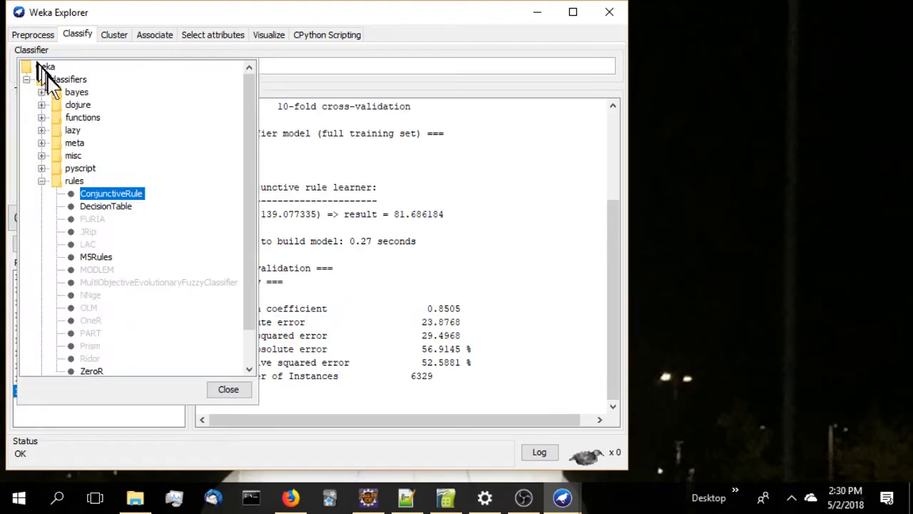
{"action": "left_click", "coordinate": [104, 207]}
{"action": "left_click", "coordinate": [64, 244]}
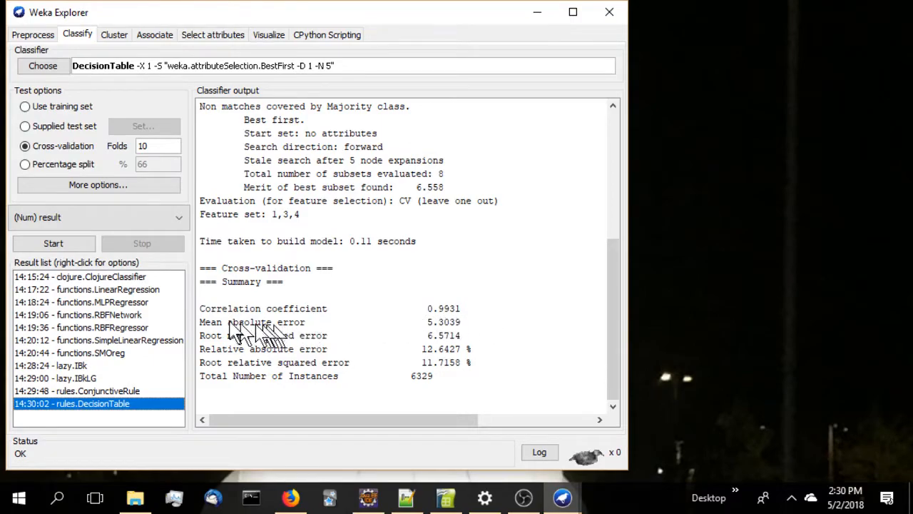
{"action": "left_click_drag", "start_coordinate": [202, 314], "coordinate": [460, 314]}
{"action": "left_click_drag", "start_coordinate": [202, 321], "coordinate": [476, 330]}
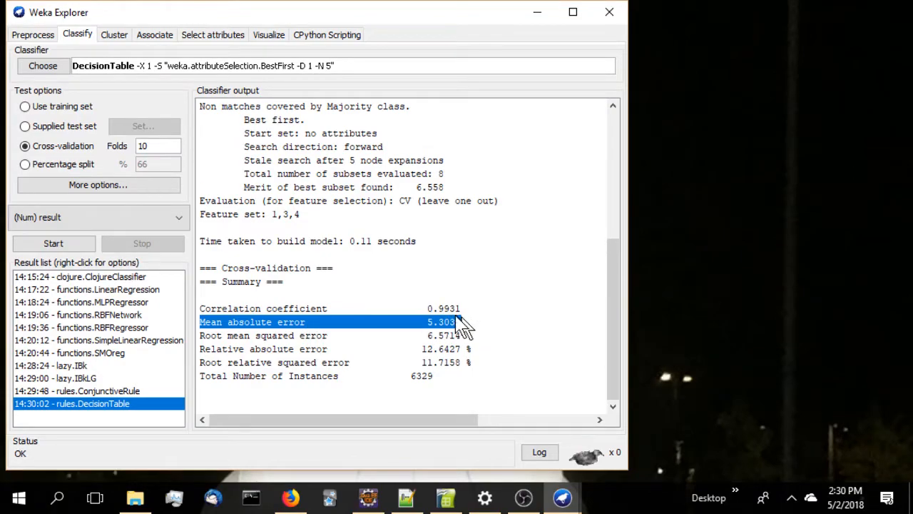
- Run M5Rules on the result attribute and highlight its correlation coefficient, mean absolute error and the result equation of Rule 1
{"action": "left_click", "coordinate": [42, 65]}
{"action": "left_click", "coordinate": [97, 256]}
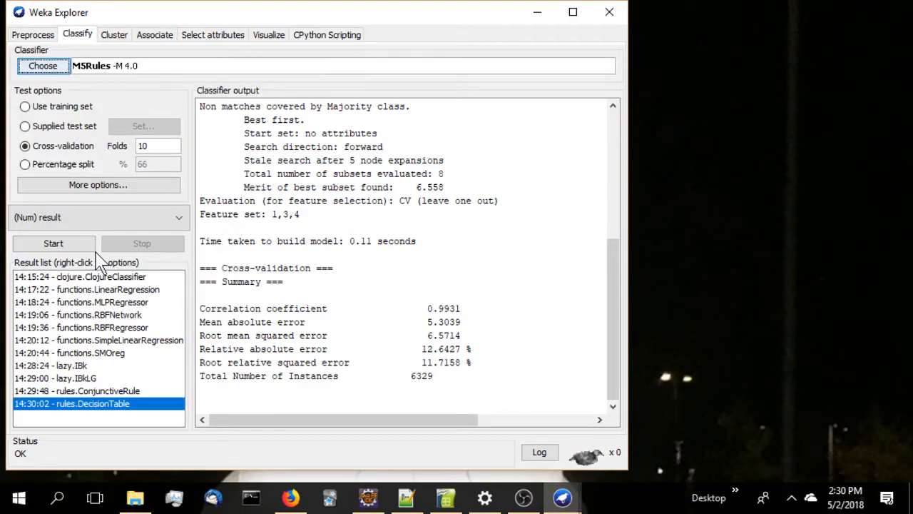
{"action": "left_click", "coordinate": [32, 245]}
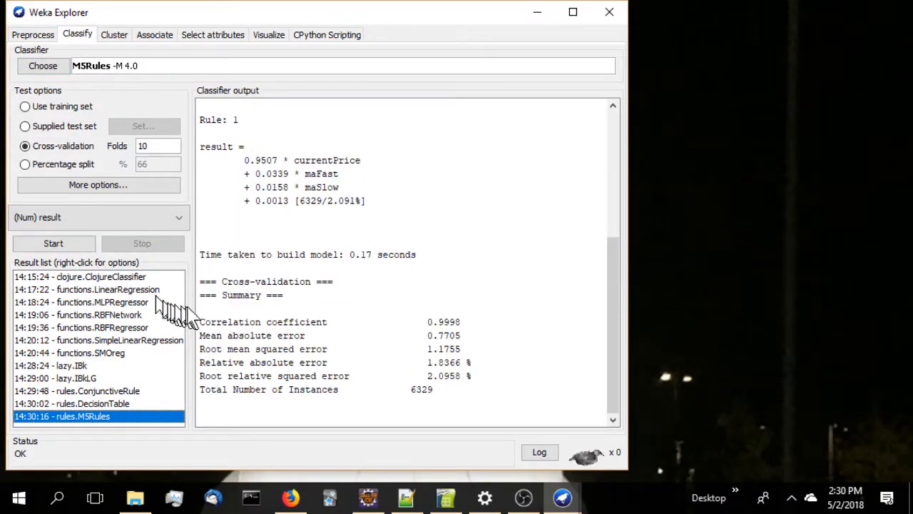
{"action": "left_click_drag", "start_coordinate": [200, 322], "coordinate": [464, 332]}
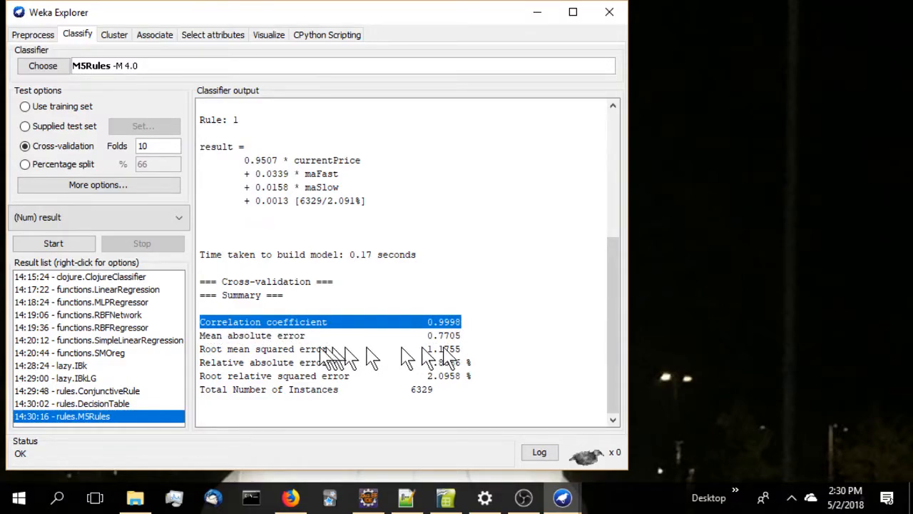
{"action": "left_click_drag", "start_coordinate": [201, 335], "coordinate": [463, 346]}
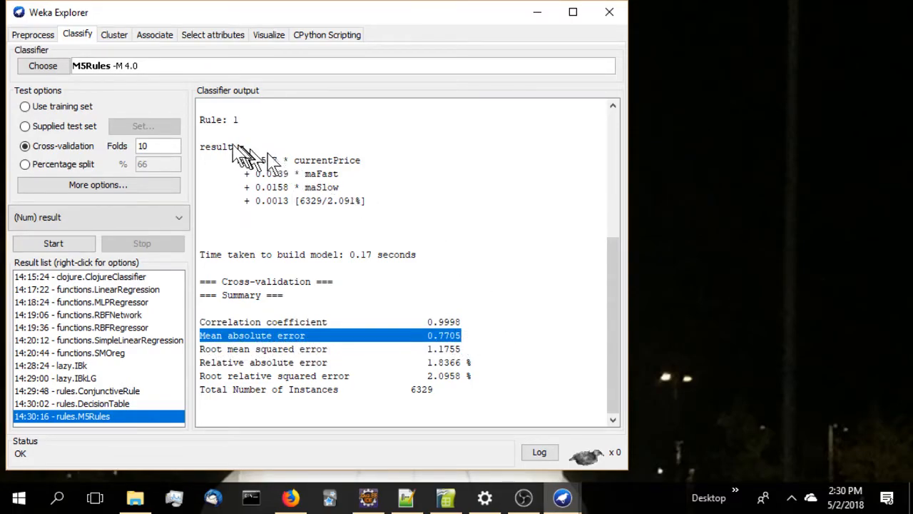
{"action": "left_click_drag", "start_coordinate": [206, 146], "coordinate": [367, 202]}
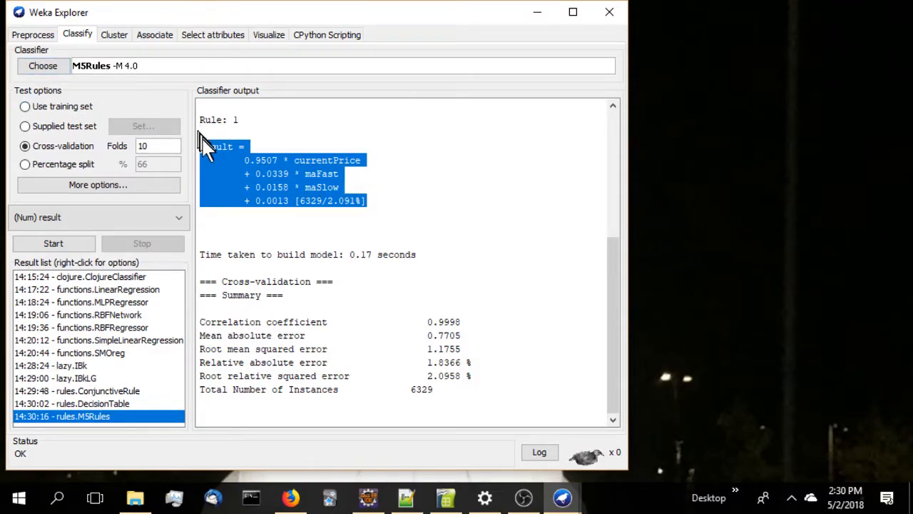
- Browse the sklearn and trees classifier groups and select CDT from the trees group
{"action": "left_click", "coordinate": [32, 68]}
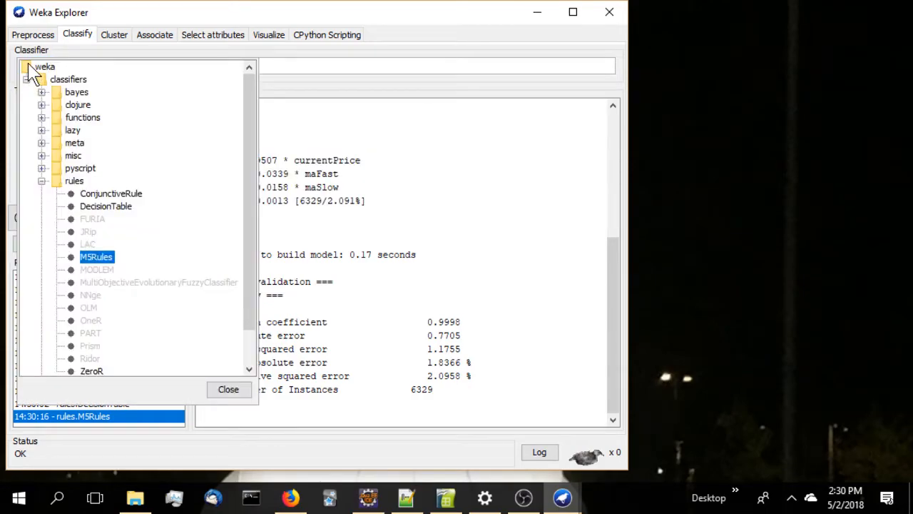
{"action": "scroll", "coordinate": [149, 359], "scroll_direction": "down", "scroll_amount": 1}
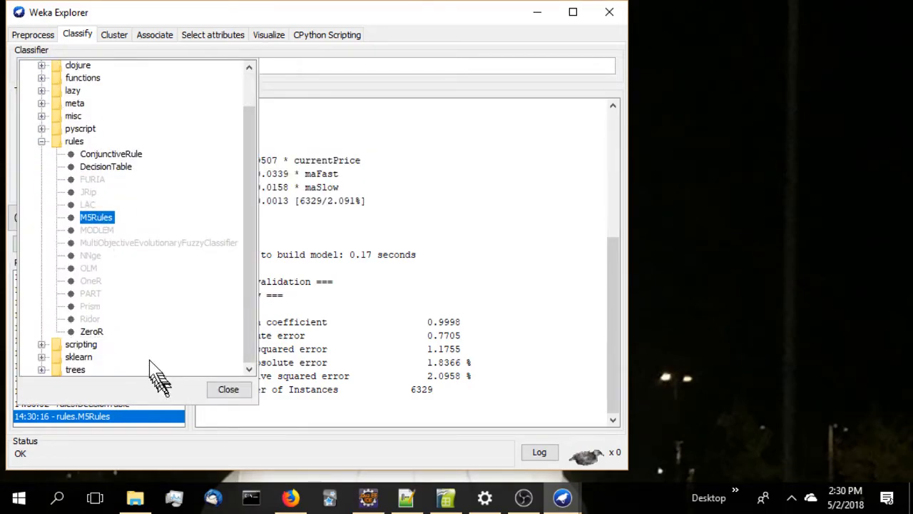
{"action": "left_click", "coordinate": [41, 356]}
{"action": "scroll", "coordinate": [138, 338], "scroll_direction": "down", "scroll_amount": 1}
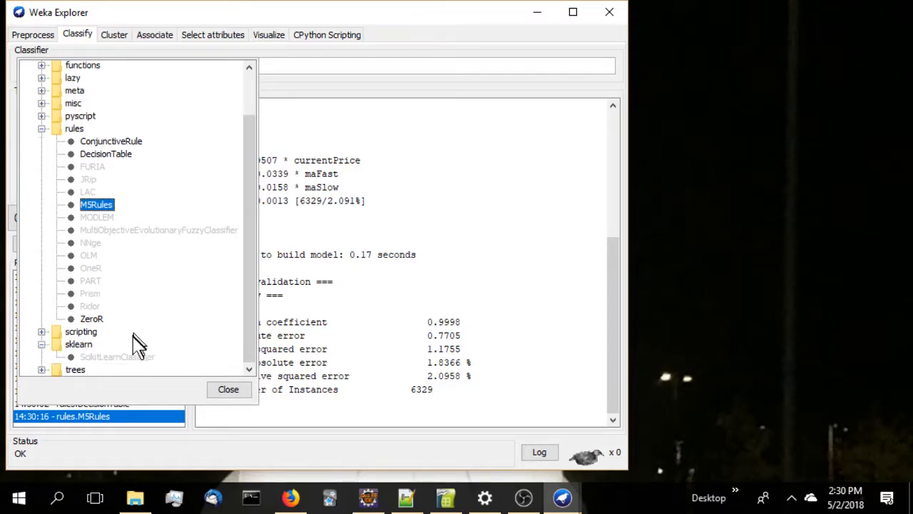
{"action": "left_click", "coordinate": [41, 369]}
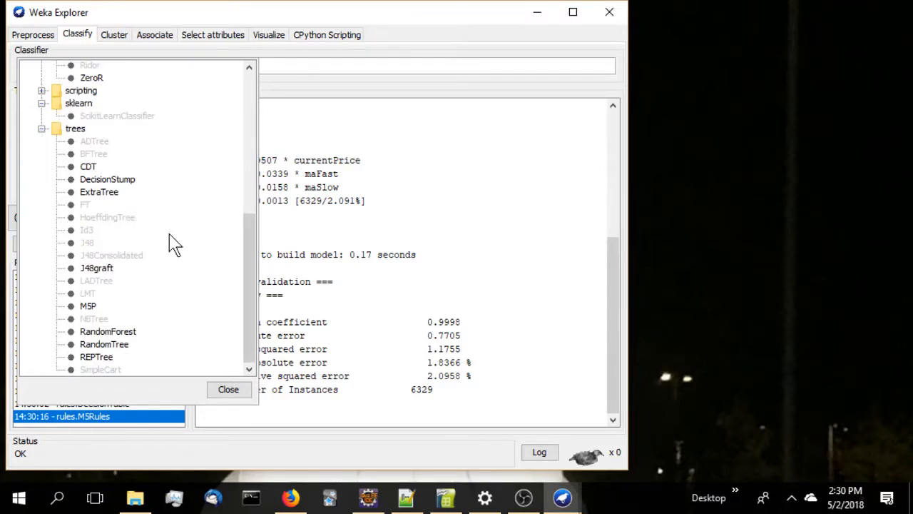
{"action": "left_click", "coordinate": [89, 169]}
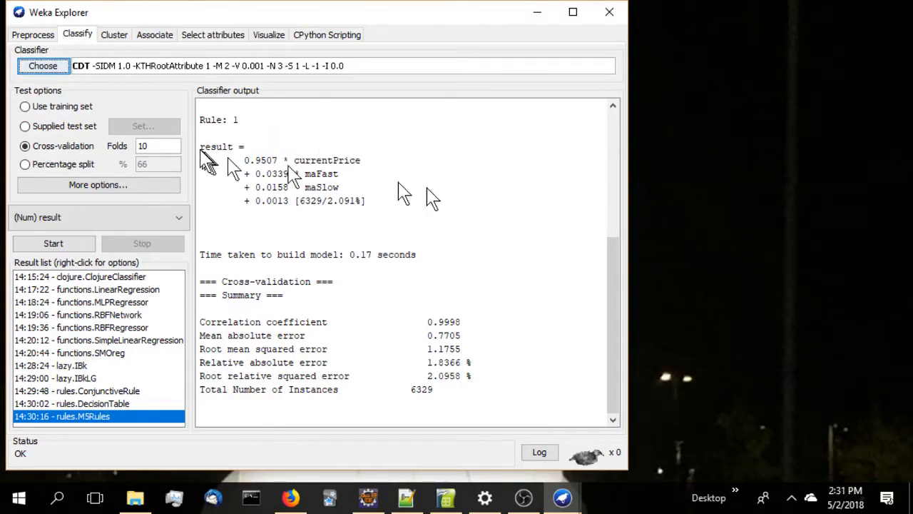
- Run the DecisionStump trees classifier on the result attribute with 10-fold cross-validation and highlight its correlation coefficient and mean absolute error
{"action": "left_click", "coordinate": [42, 67]}
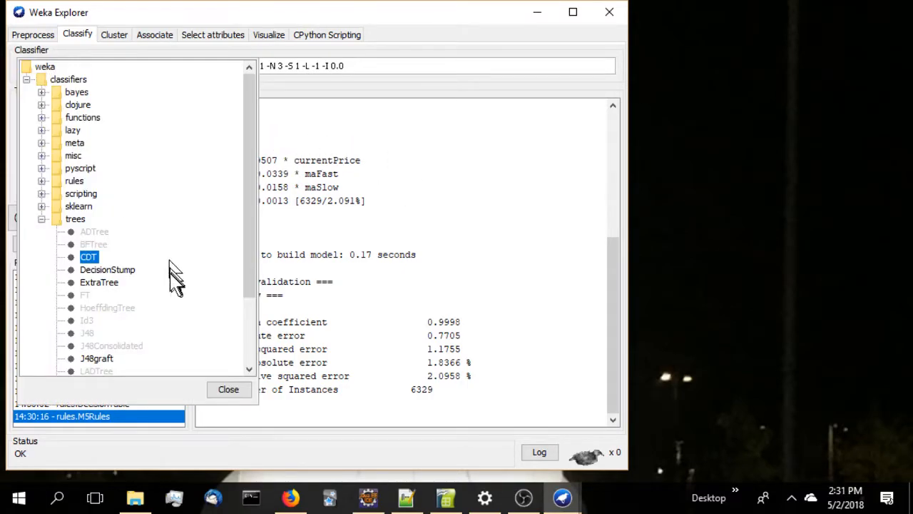
{"action": "left_click", "coordinate": [118, 271]}
{"action": "left_click", "coordinate": [54, 246]}
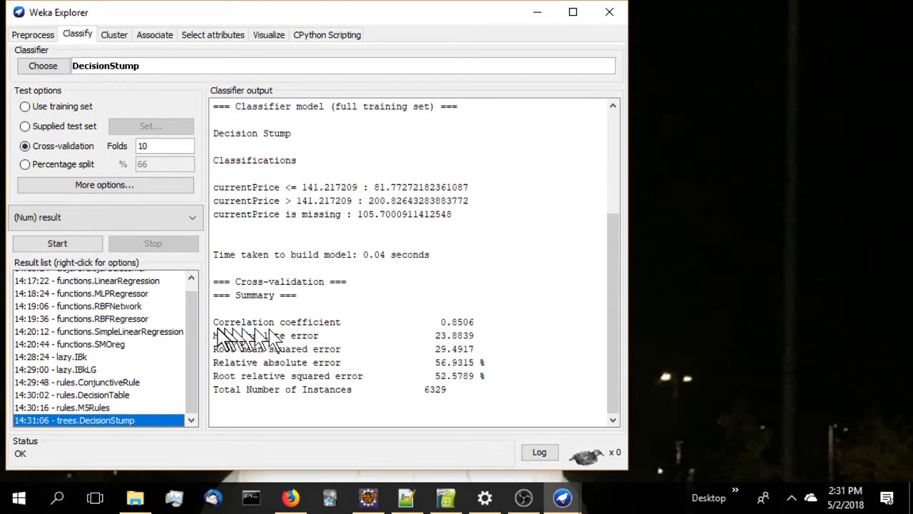
{"action": "left_click_drag", "start_coordinate": [214, 323], "coordinate": [477, 331]}
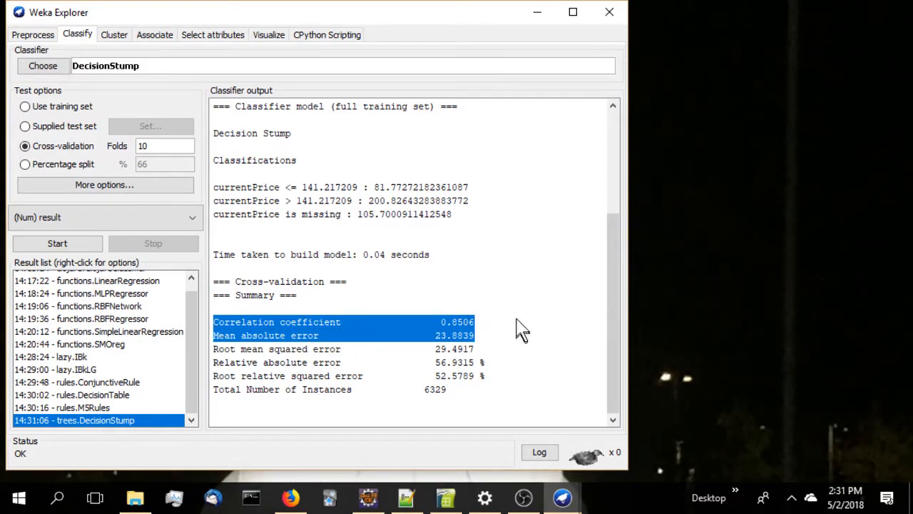
- Run the ExtraTree classifier on the result attribute and highlight its correlation coefficient, followed by its mean absolute error
{"action": "left_click", "coordinate": [42, 68]}
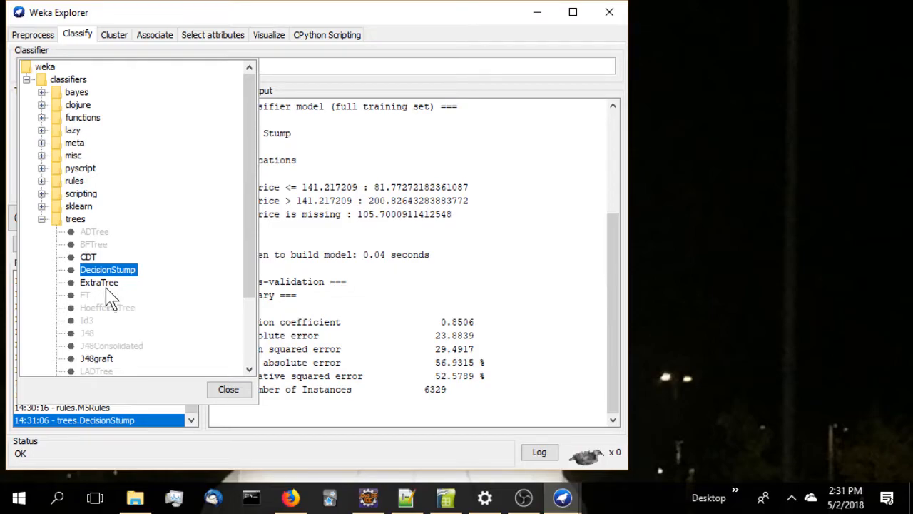
{"action": "left_click", "coordinate": [100, 283]}
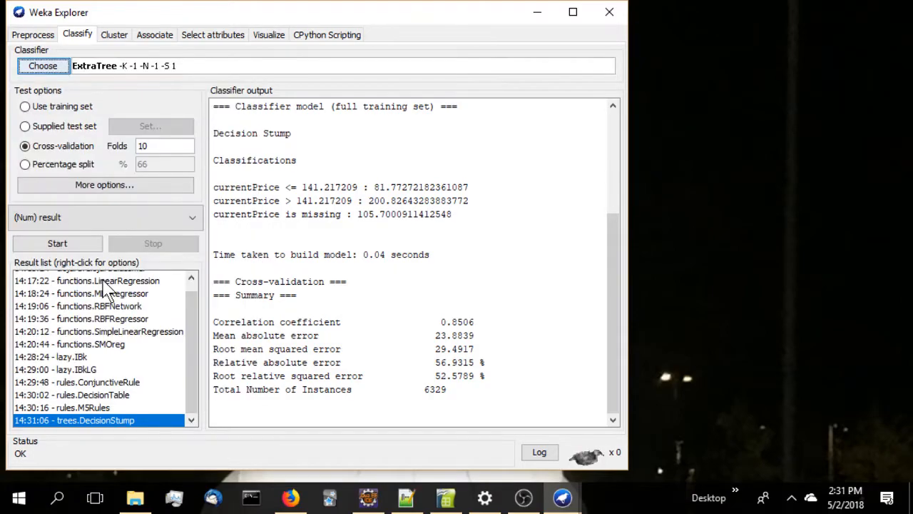
{"action": "left_click", "coordinate": [72, 242]}
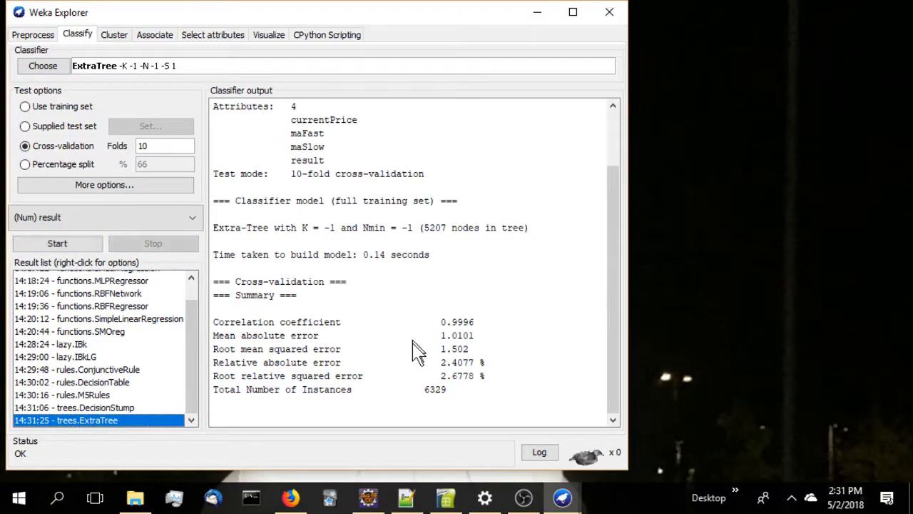
{"action": "left_click_drag", "start_coordinate": [213, 321], "coordinate": [479, 332]}
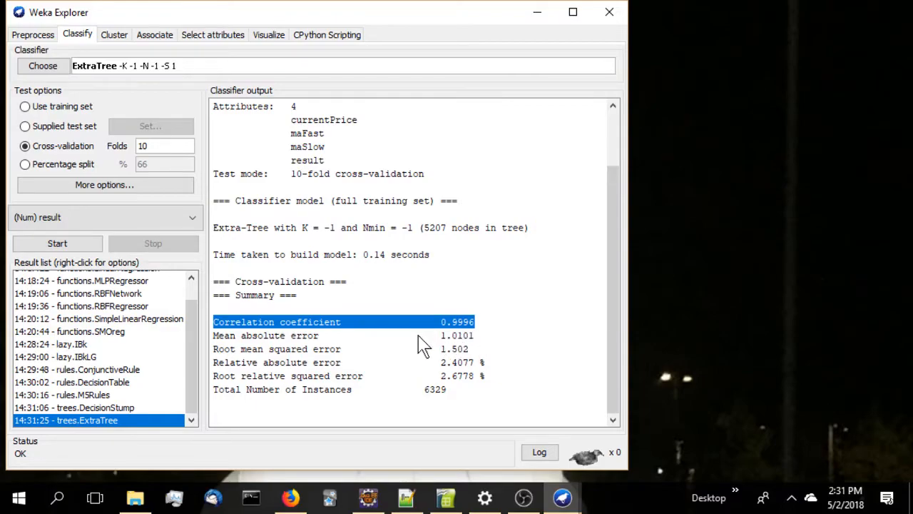
{"action": "left_click", "coordinate": [216, 337]}
{"action": "left_click_drag", "start_coordinate": [217, 337], "coordinate": [463, 338]}
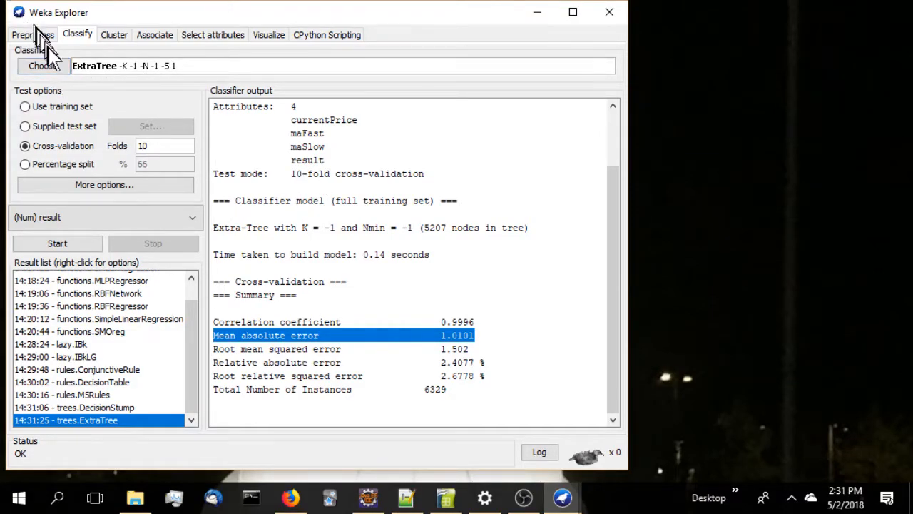
{"action": "left_click", "coordinate": [42, 65]}
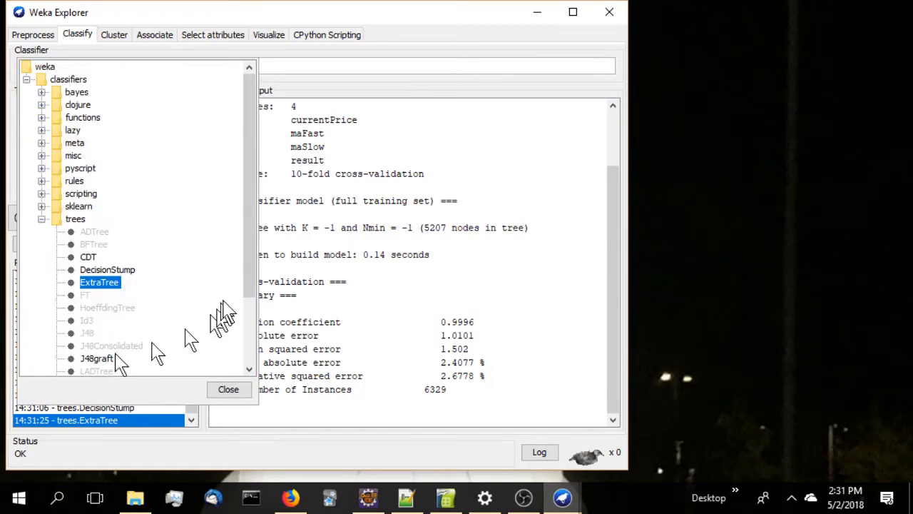
{"action": "left_click_drag", "start_coordinate": [245, 293], "coordinate": [257, 336]}
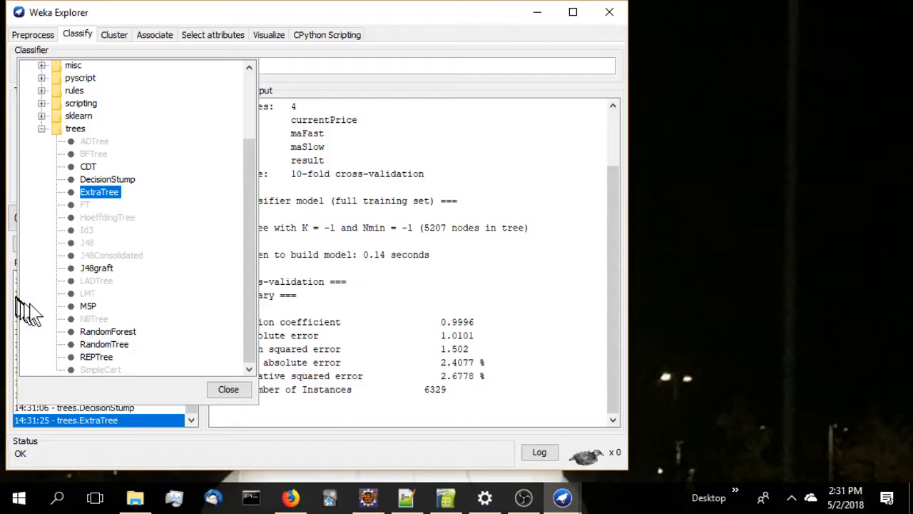
{"action": "left_click", "coordinate": [73, 306]}
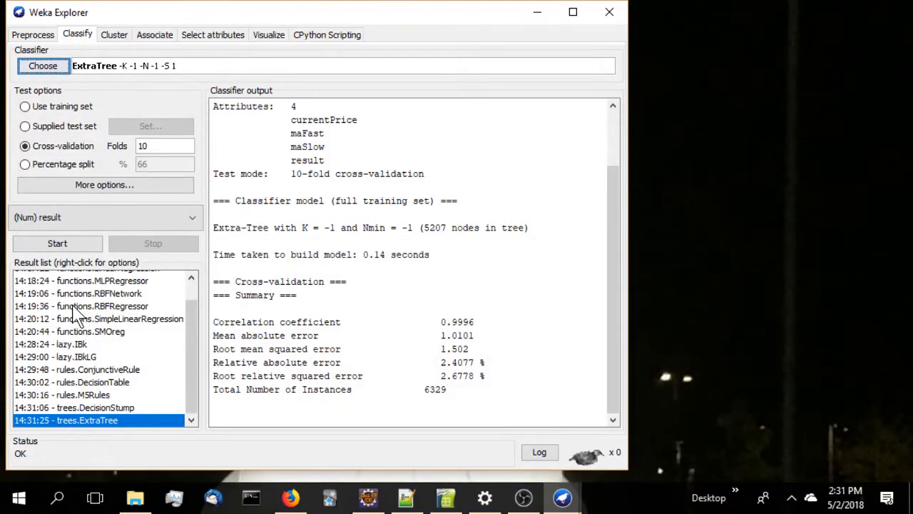
- Run the M5P trees classifier on the result attribute and highlight the result equation of its linear model LM 1
{"action": "left_click", "coordinate": [42, 66]}
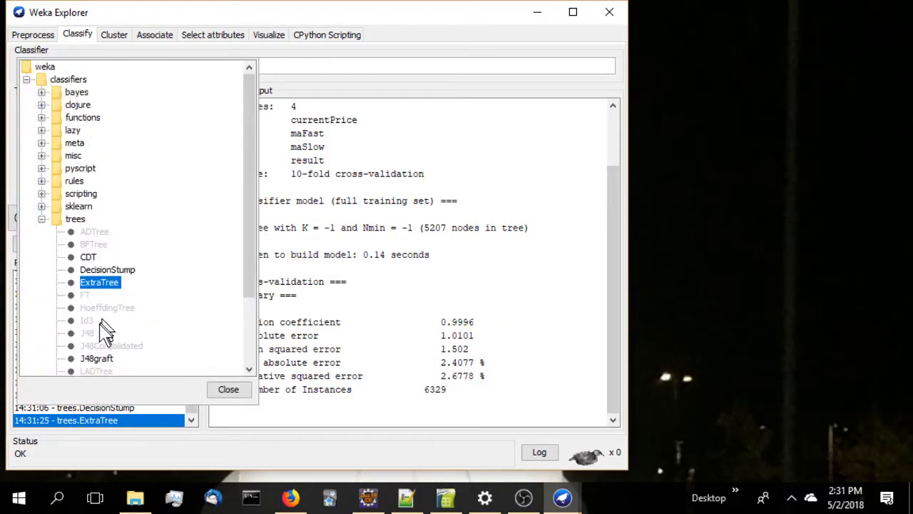
{"action": "scroll", "coordinate": [108, 325], "scroll_direction": "down", "scroll_amount": 3}
{"action": "left_click", "coordinate": [91, 303]}
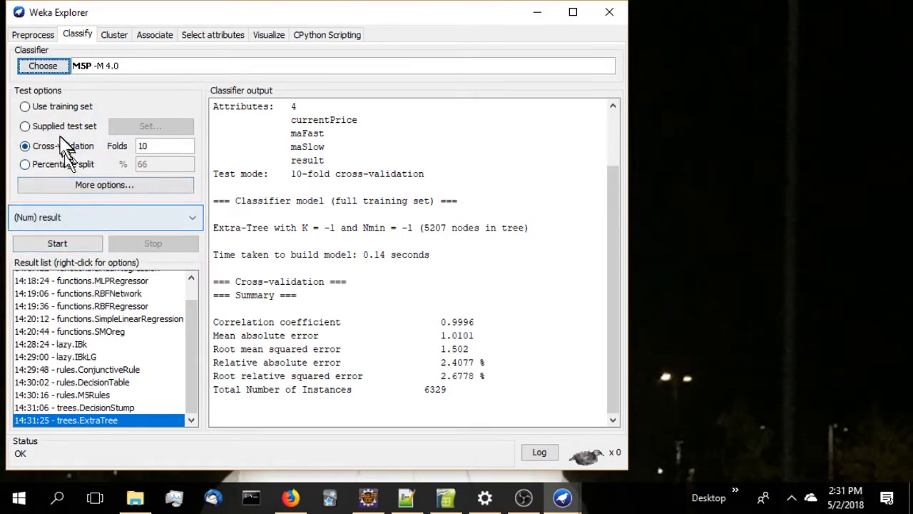
{"action": "left_click", "coordinate": [77, 246]}
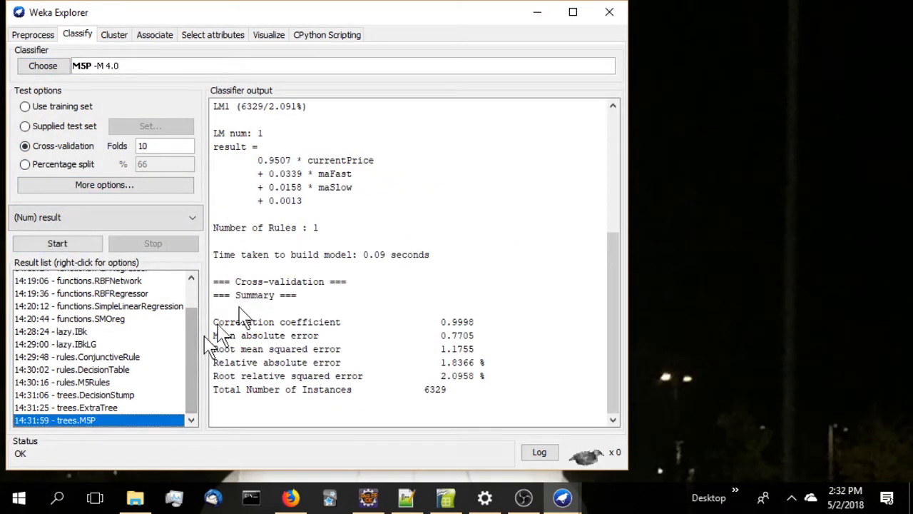
{"action": "left_click_drag", "start_coordinate": [213, 146], "coordinate": [341, 211]}
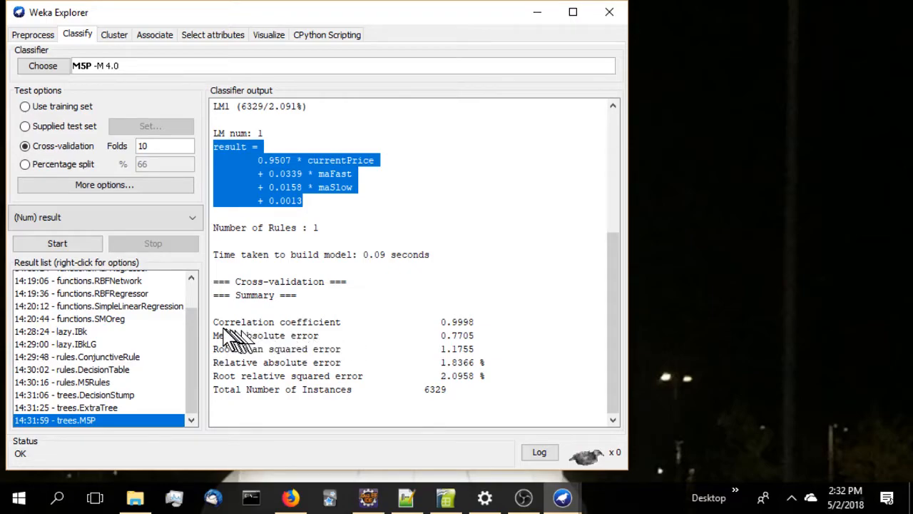
{"action": "scroll", "coordinate": [304, 284], "scroll_direction": "up", "scroll_amount": 1}
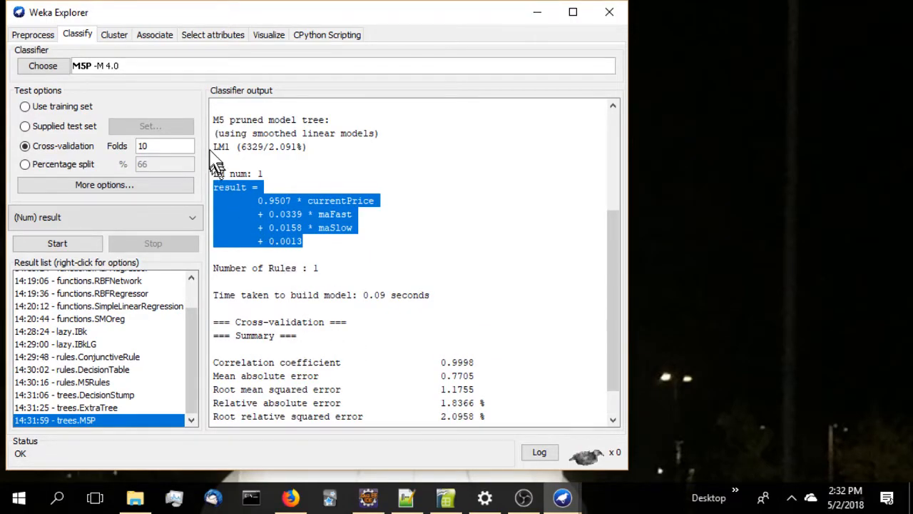
{"action": "scroll", "coordinate": [311, 239], "scroll_direction": "down", "scroll_amount": 1}
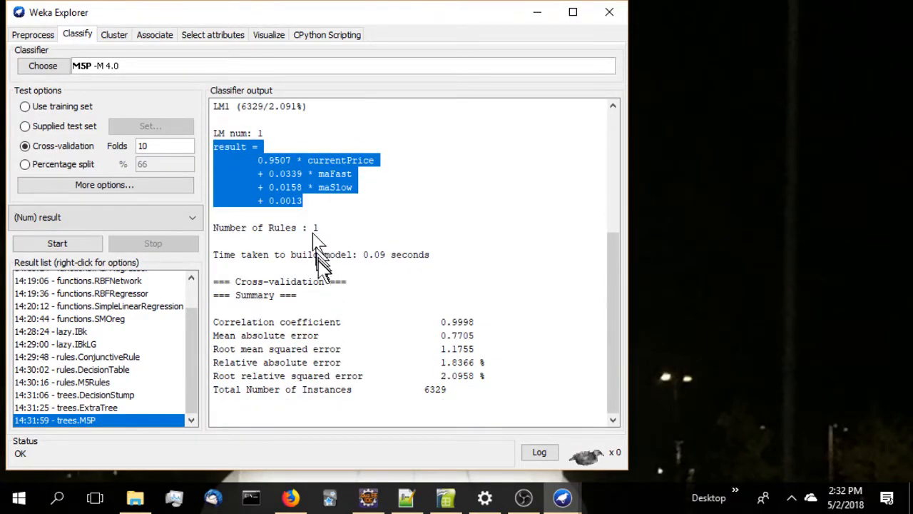
- Run the RandomForest classifier on the result attribute and highlight its correlation coefficient and mean absolute error
{"action": "left_click", "coordinate": [43, 69]}
{"action": "scroll", "coordinate": [122, 354], "scroll_direction": "down", "scroll_amount": 3}
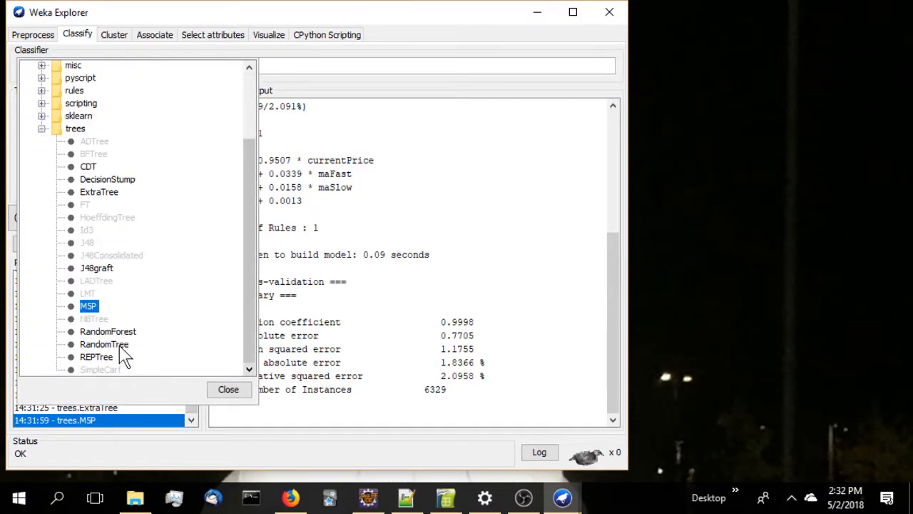
{"action": "mouse_move", "coordinate": [123, 350]}
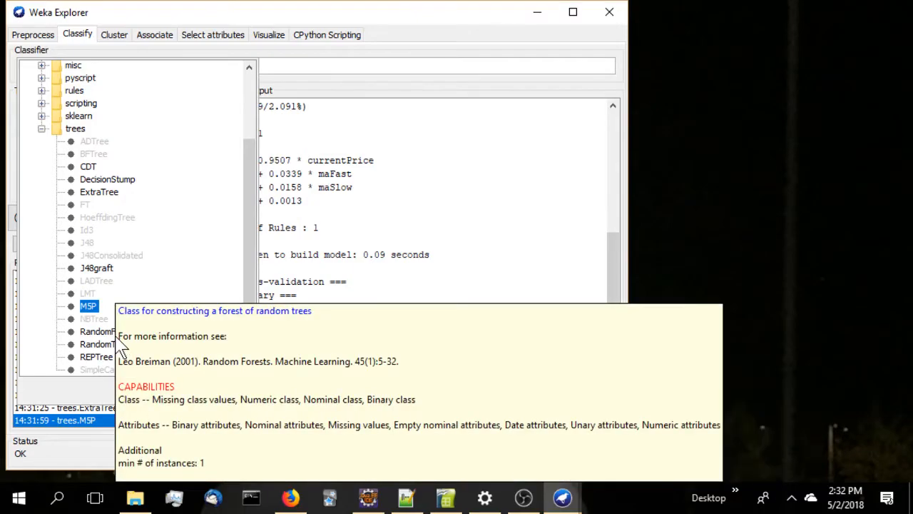
{"action": "left_click", "coordinate": [98, 332]}
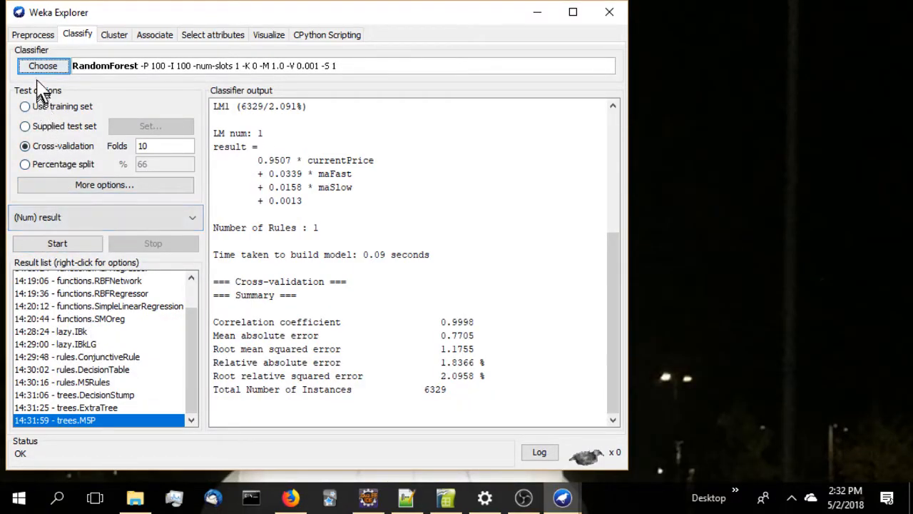
{"action": "left_click", "coordinate": [60, 243]}
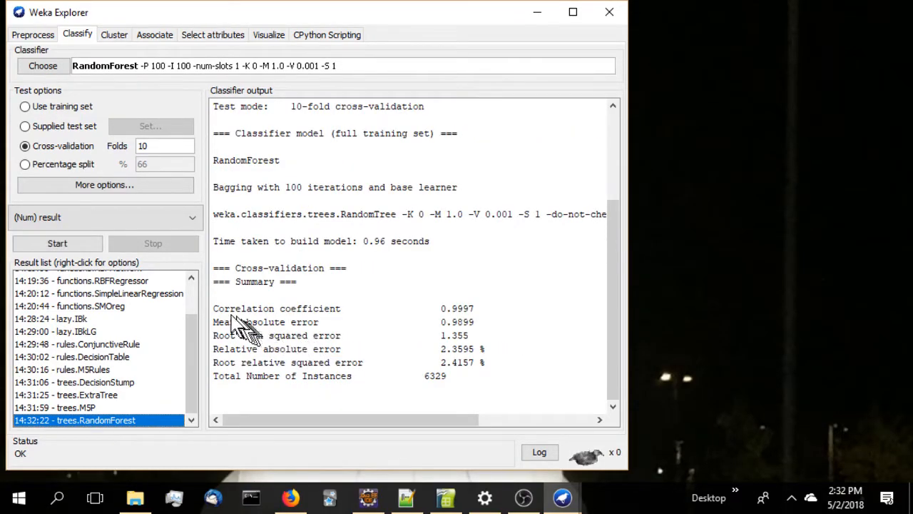
{"action": "left_click_drag", "start_coordinate": [220, 312], "coordinate": [460, 315]}
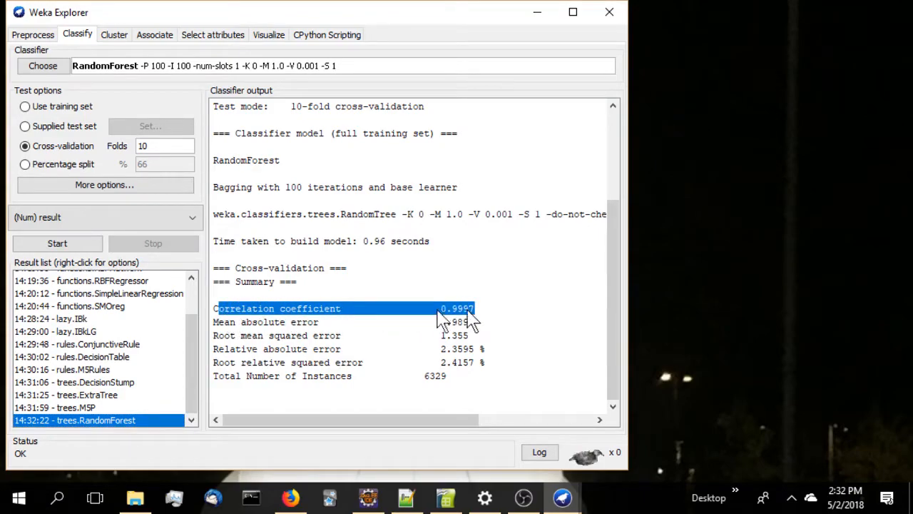
{"action": "left_click_drag", "start_coordinate": [216, 314], "coordinate": [485, 326]}
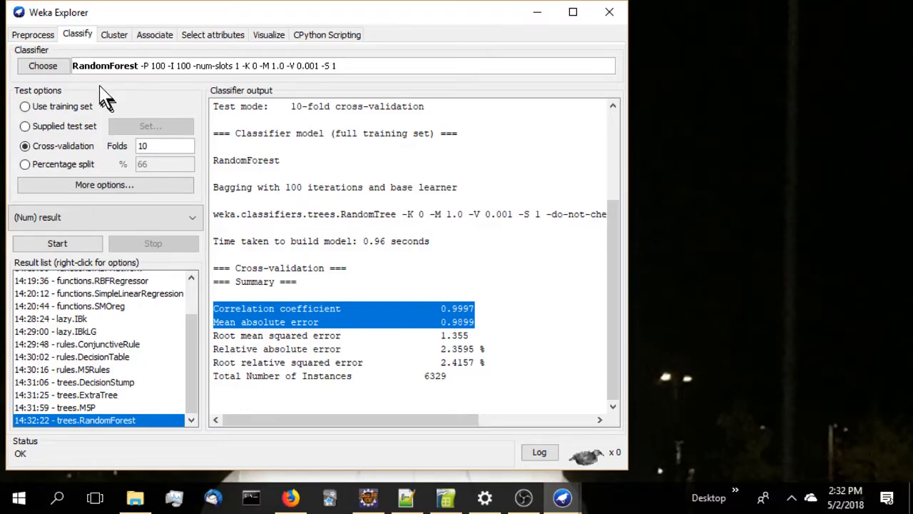
- Run the RandomTree classifier on the result attribute and highlight its mean absolute error
{"action": "left_click", "coordinate": [39, 67]}
{"action": "scroll", "coordinate": [154, 292], "scroll_direction": "down", "scroll_amount": 3}
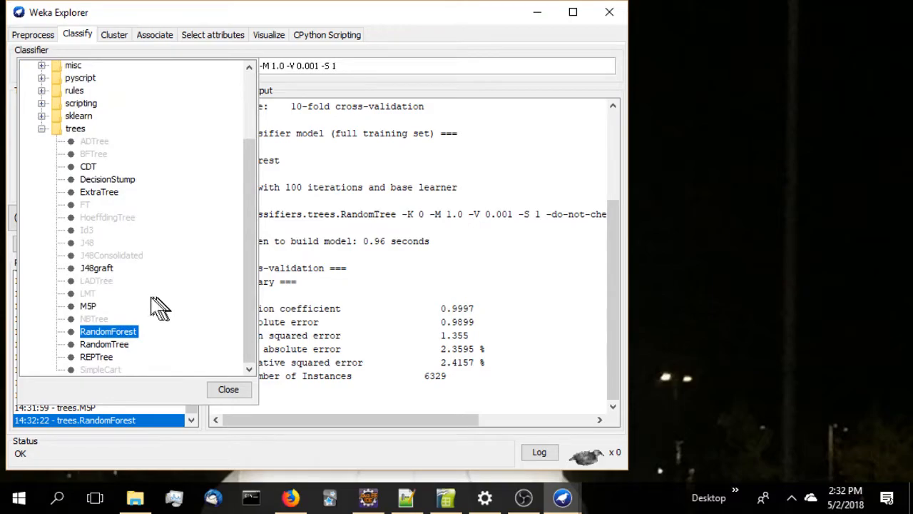
{"action": "left_click", "coordinate": [120, 346]}
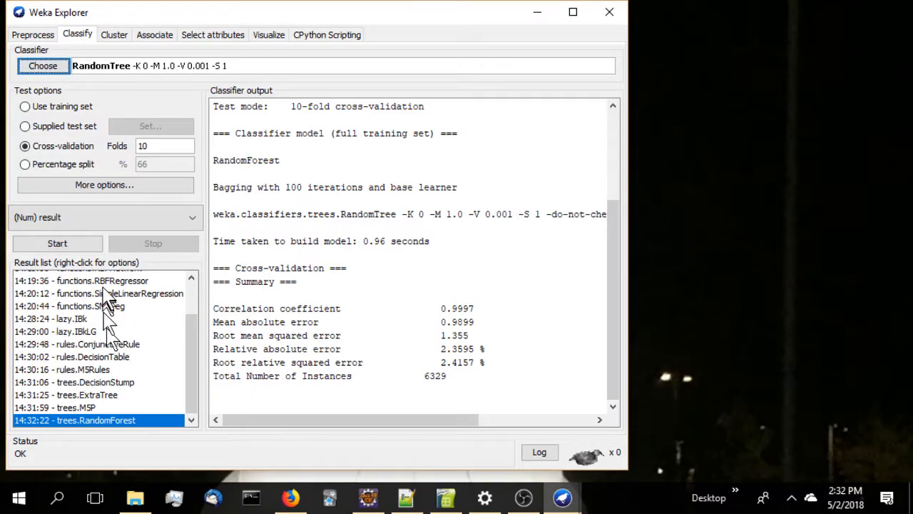
{"action": "left_click", "coordinate": [61, 243]}
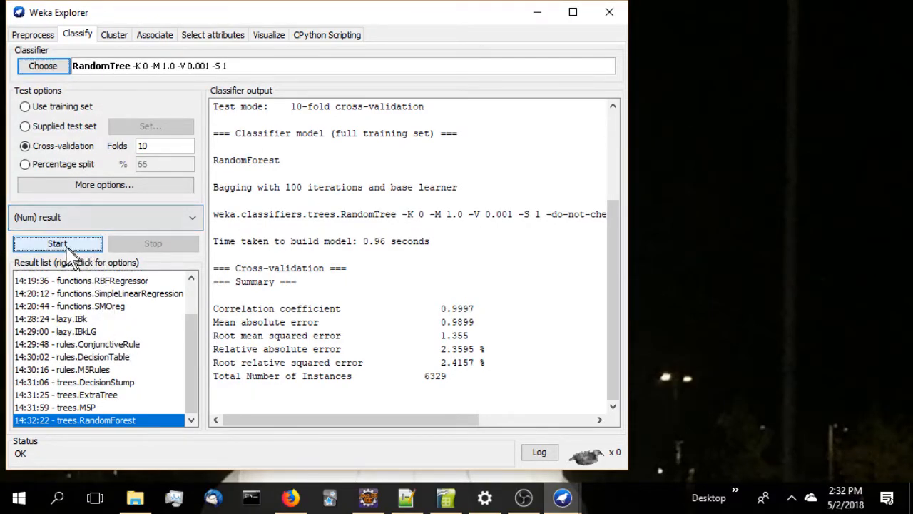
{"action": "left_click_drag", "start_coordinate": [214, 321], "coordinate": [485, 335]}
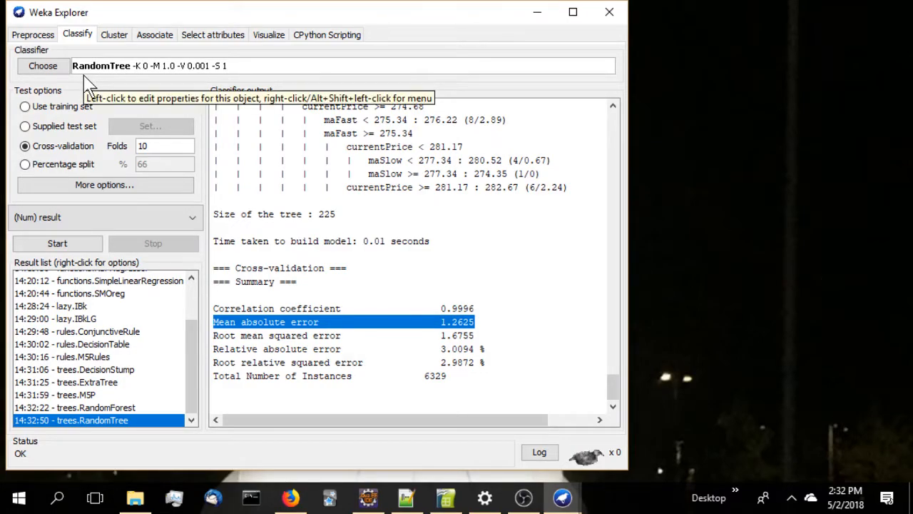
- Run the REPTree classifier on the result attribute, highlight its mean absolute error and review the branches of its tree model
{"action": "left_click", "coordinate": [41, 69]}
{"action": "scroll", "coordinate": [136, 242], "scroll_direction": "down", "scroll_amount": 2}
{"action": "left_click", "coordinate": [106, 357]}
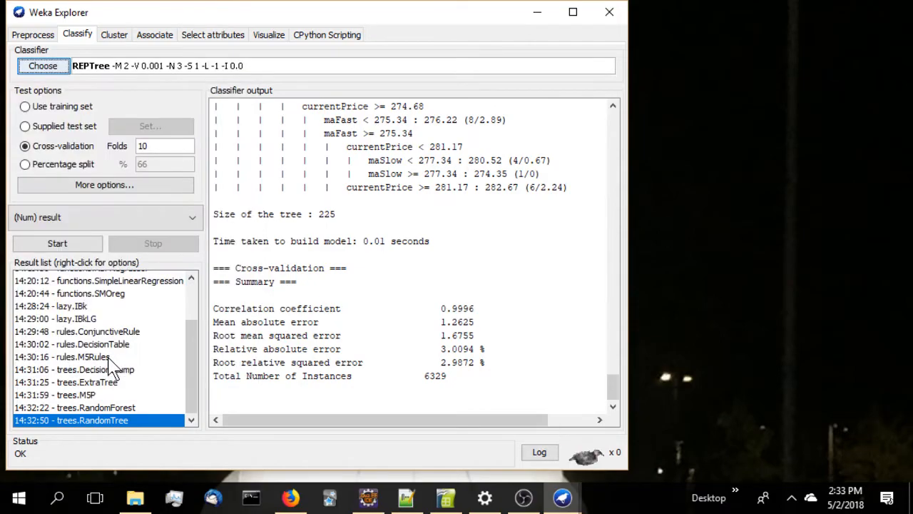
{"action": "left_click", "coordinate": [58, 244]}
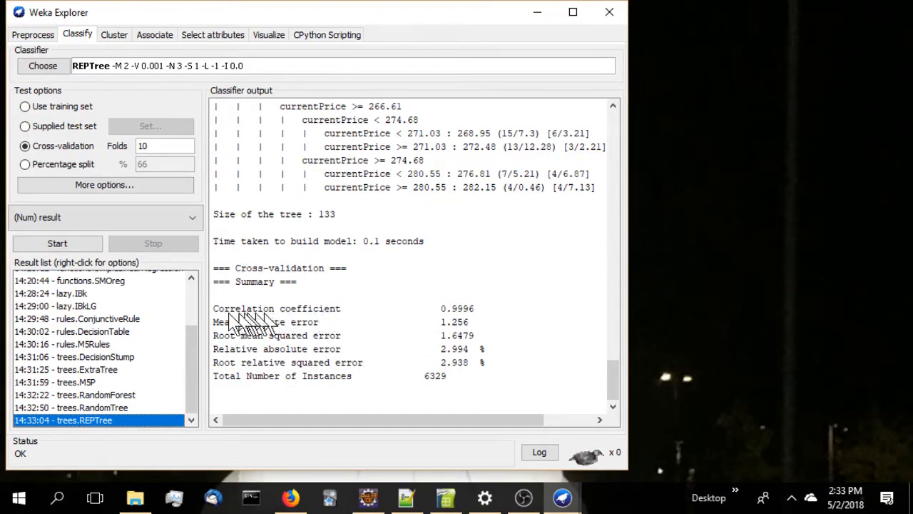
{"action": "left_click_drag", "start_coordinate": [214, 324], "coordinate": [477, 329]}
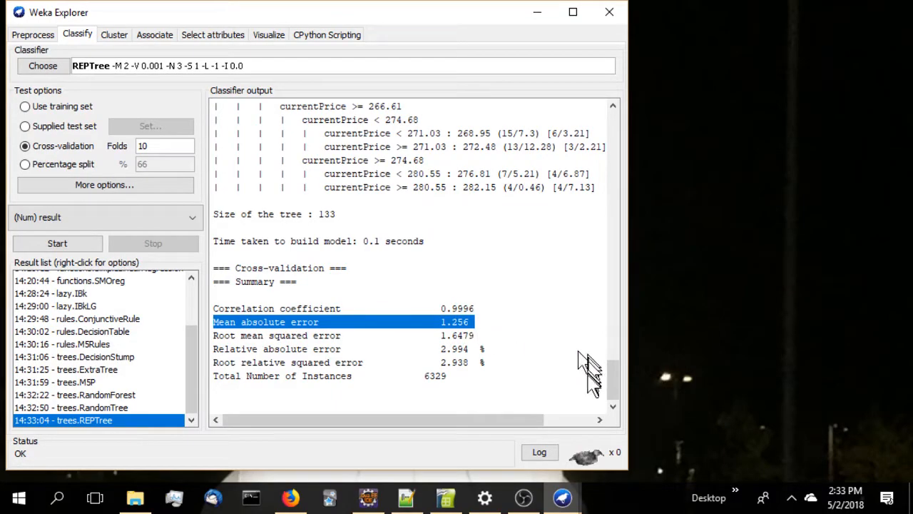
{"action": "left_click_drag", "start_coordinate": [615, 384], "coordinate": [621, 364]}
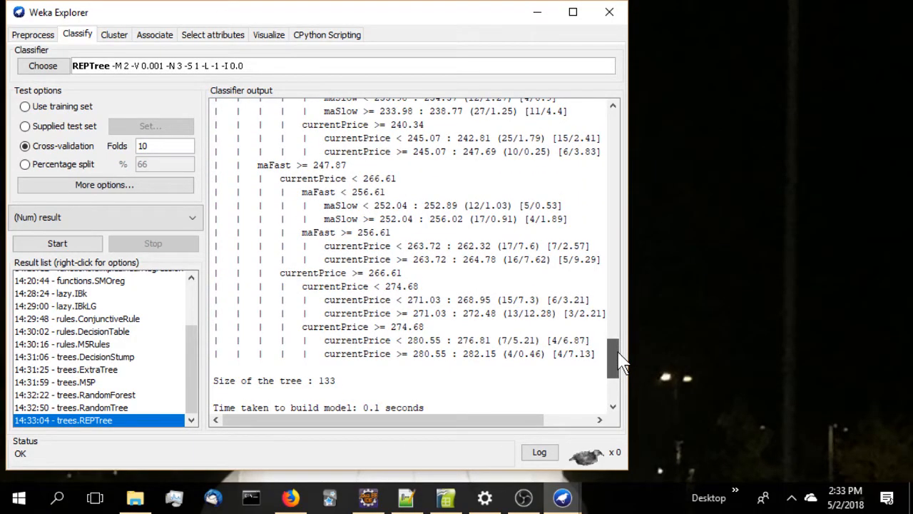
{"action": "left_click_drag", "start_coordinate": [621, 363], "coordinate": [616, 368]}
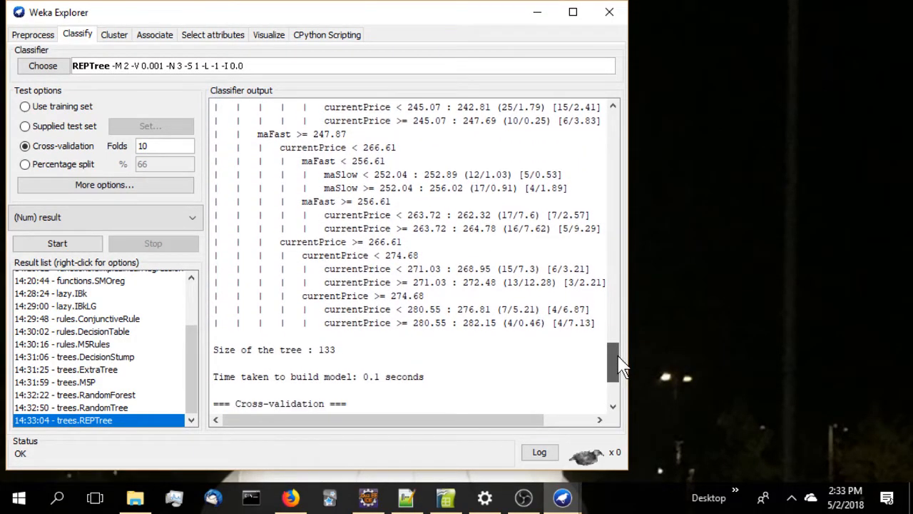